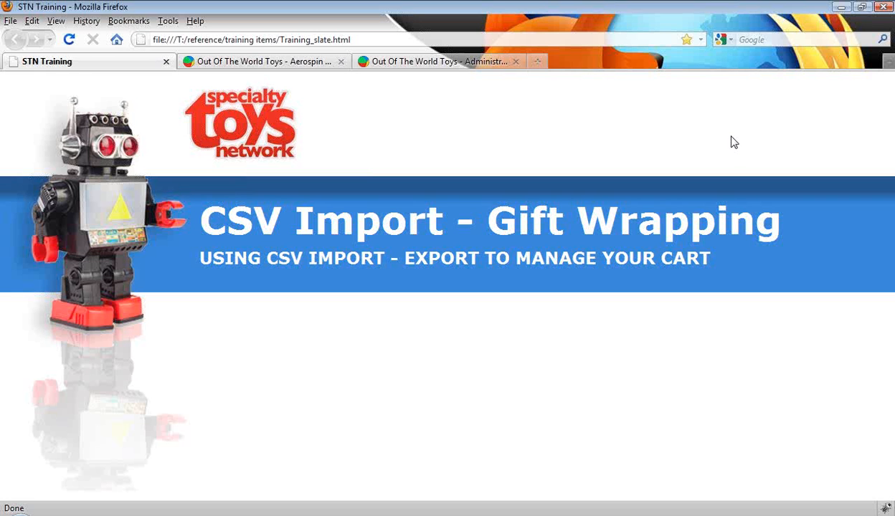
# Examine the Aerospin Yo-Yo product page in the storefront for a gift-wrapping option.
pyautogui.click(282, 61)
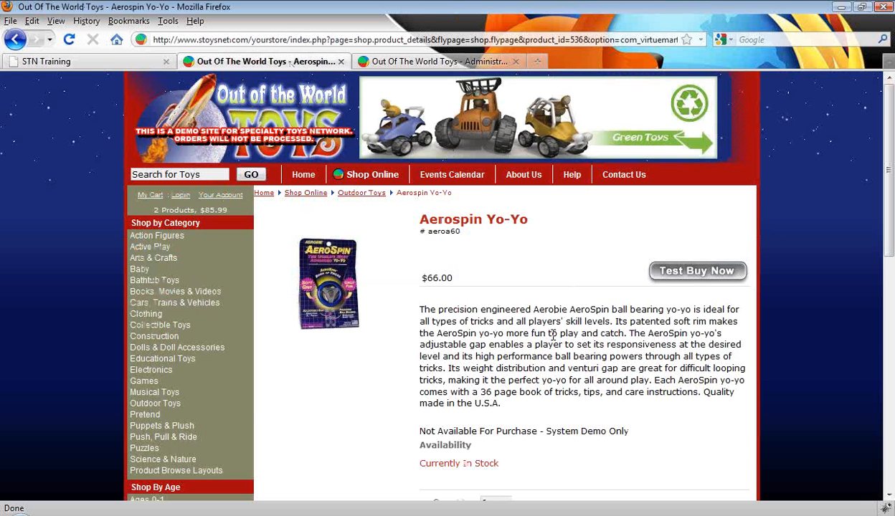
pyautogui.scroll(-2, 553, 336)
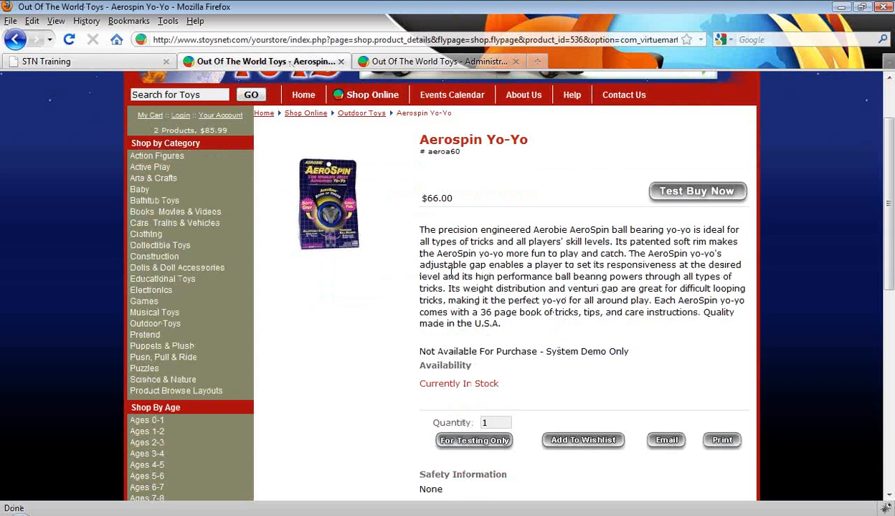
pyautogui.scroll(1, 450, 272)
pyautogui.scroll(-2, 450, 274)
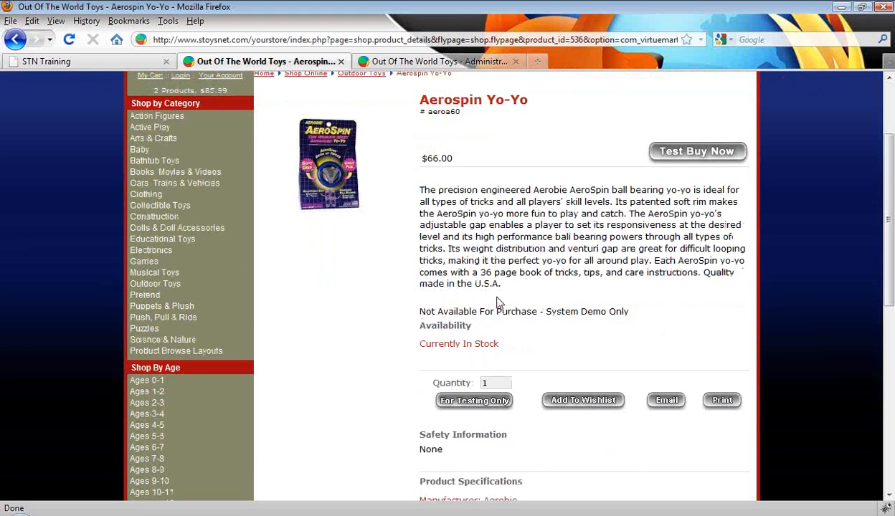
pyautogui.scroll(-1, 499, 302)
pyautogui.scroll(2, 499, 301)
# Check the gift-wrapping offer and its cost in the price settings of the shopping cart's global configuration.
pyautogui.click(423, 62)
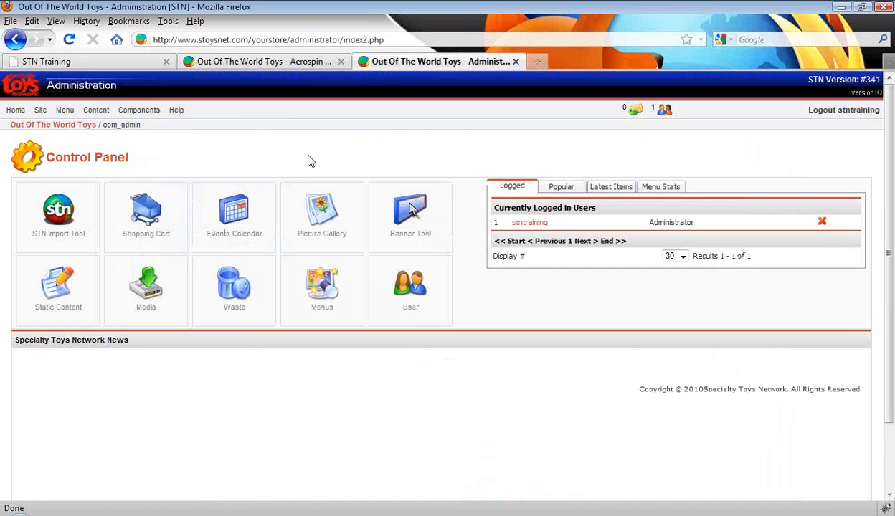
pyautogui.click(146, 219)
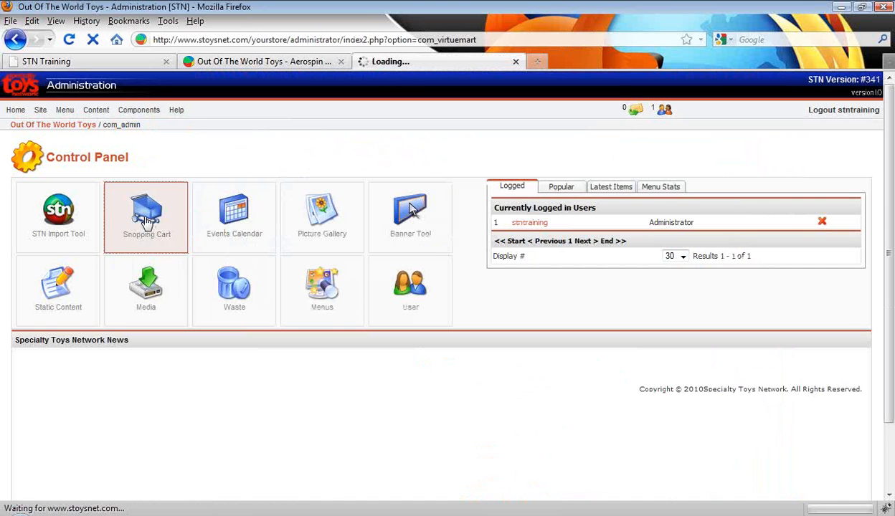
pyautogui.moveTo(104, 163)
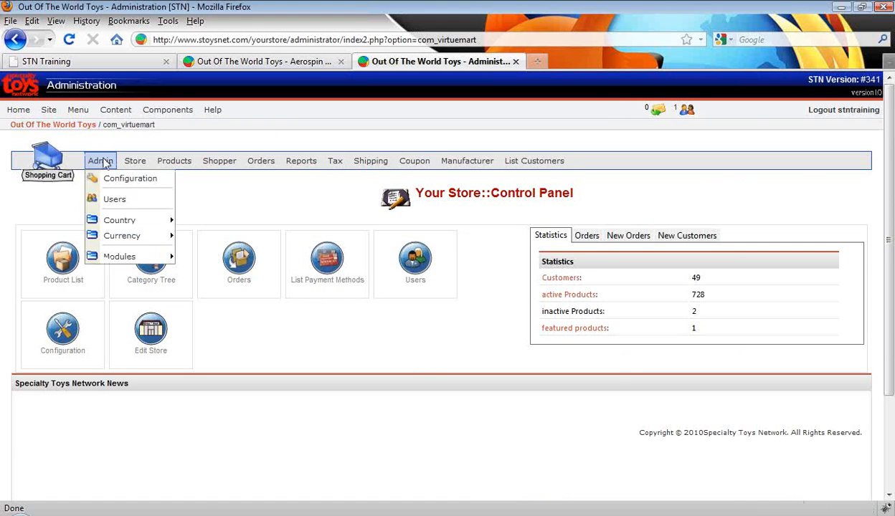
pyautogui.click(112, 178)
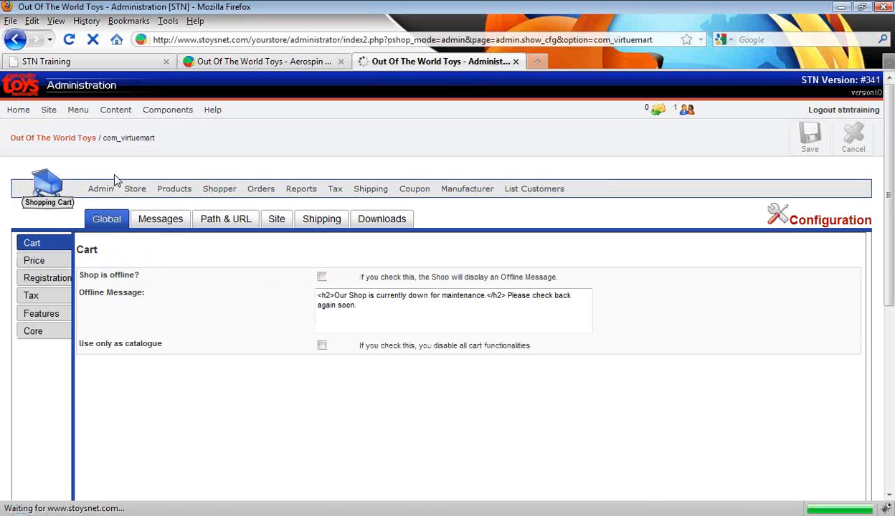
pyautogui.click(48, 259)
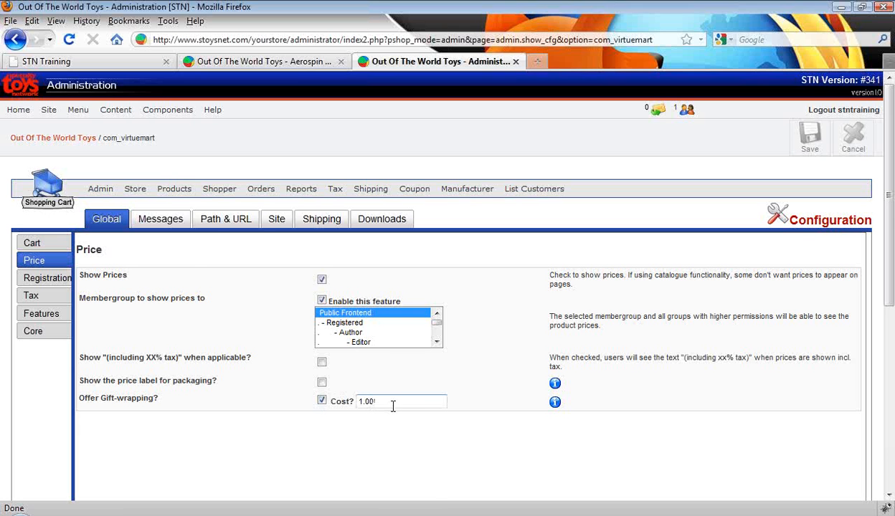
# Search the administration product list for "yo-yo" and open the Aerospin Yo-Yo for editing.
pyautogui.moveTo(169, 188)
pyautogui.moveTo(205, 346)
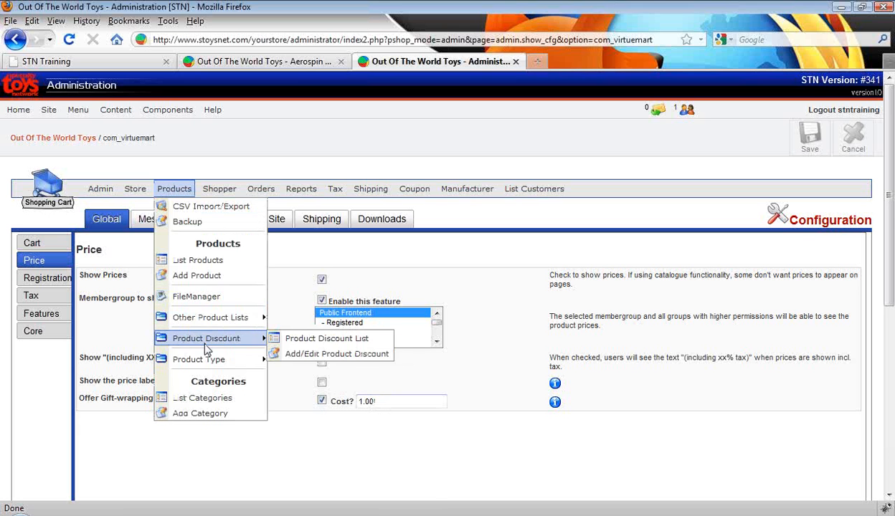
pyautogui.click(193, 262)
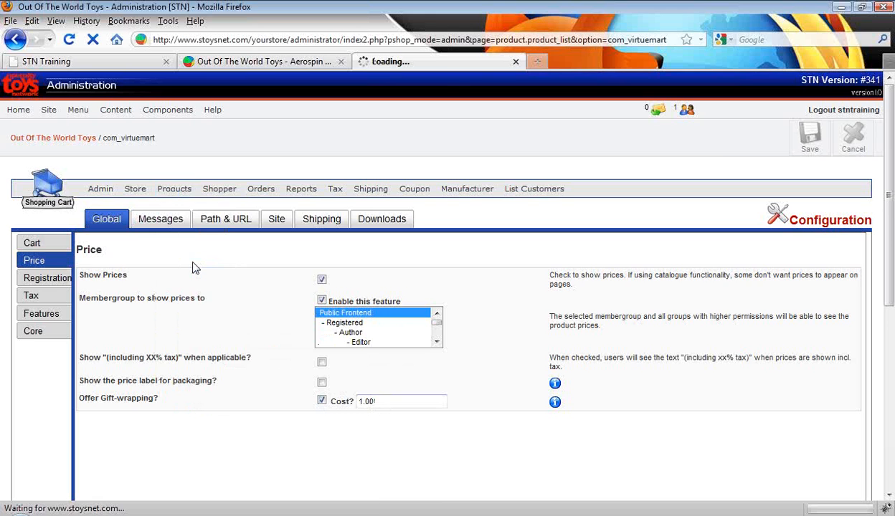
pyautogui.click(496, 246)
pyautogui.write('yo-yo')
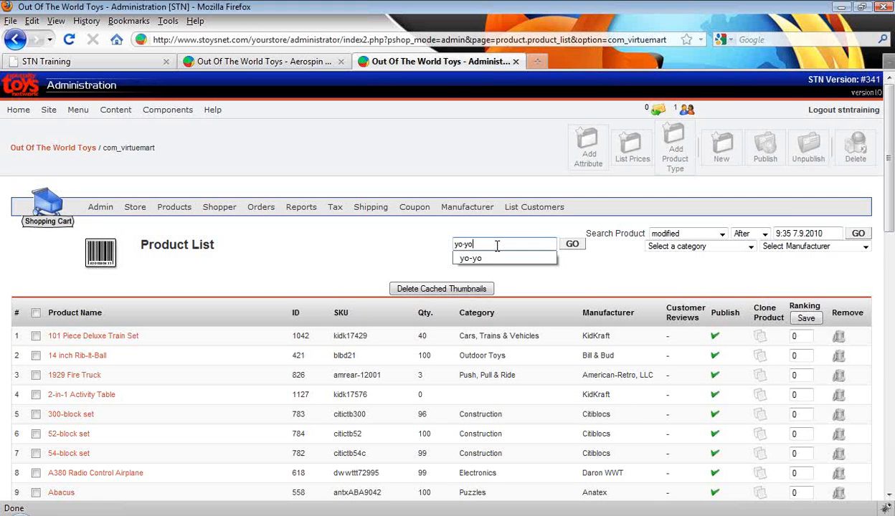
pyautogui.press('Return')
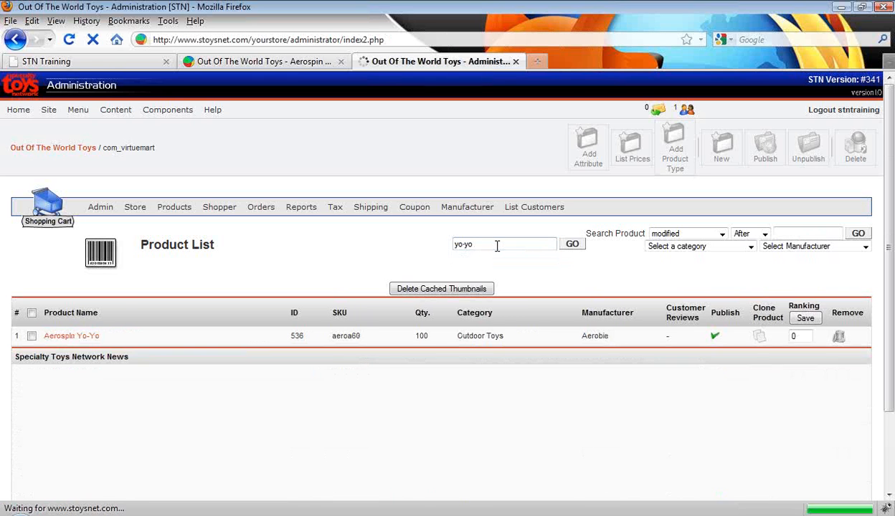
pyautogui.click(73, 336)
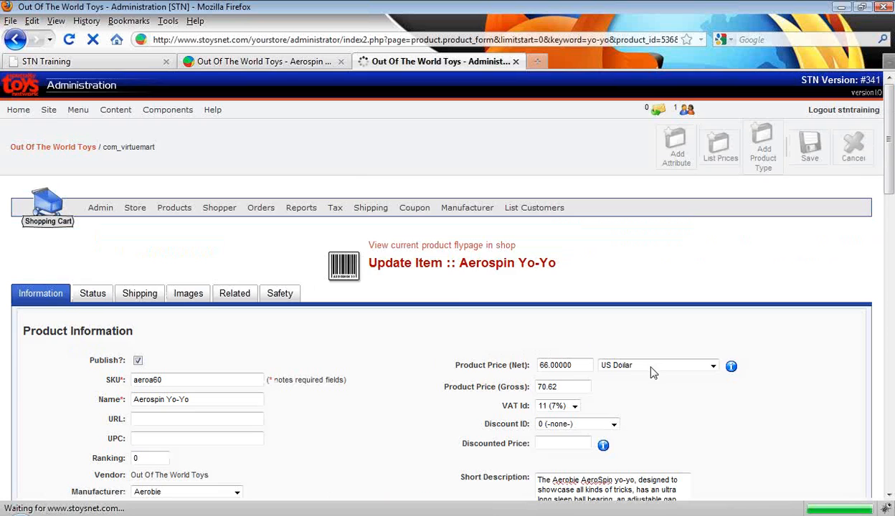
# Enable Add Gift Wrapping for the Aerospin Yo-Yo and save the product.
pyautogui.scroll(-6, 662, 368)
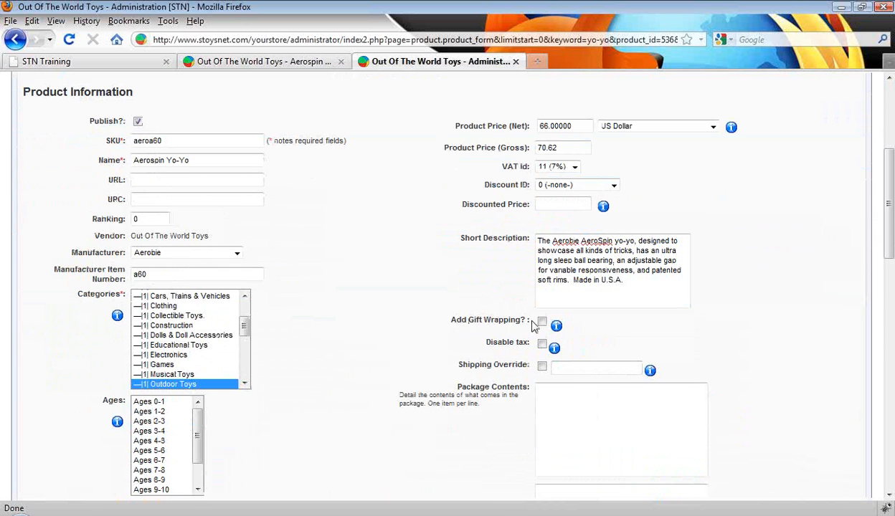
pyautogui.click(542, 323)
pyautogui.scroll(6, 695, 315)
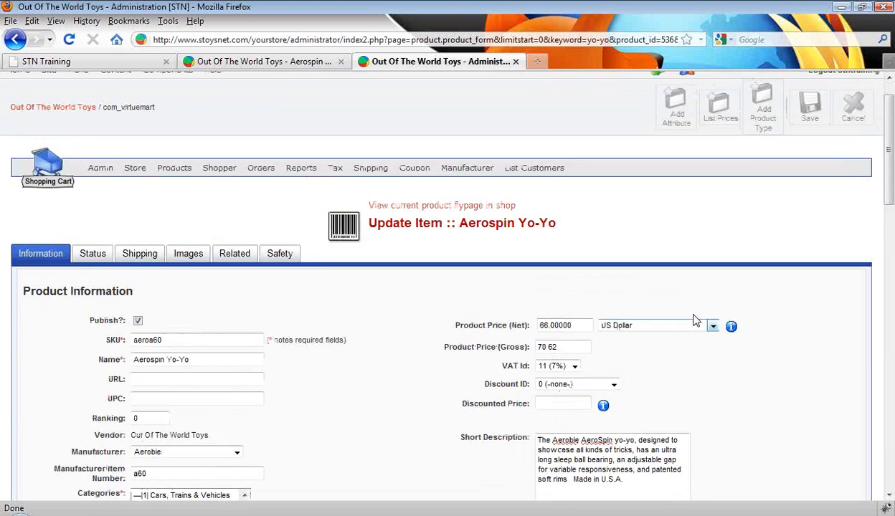
pyautogui.click(828, 159)
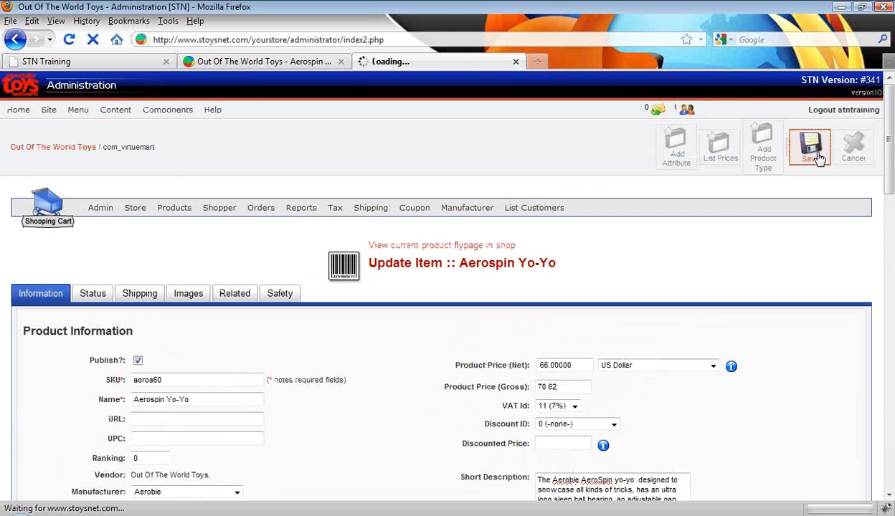
# Reload the Aerospin Yo-Yo storefront page and check its gift-wrapping option.
pyautogui.click(262, 61)
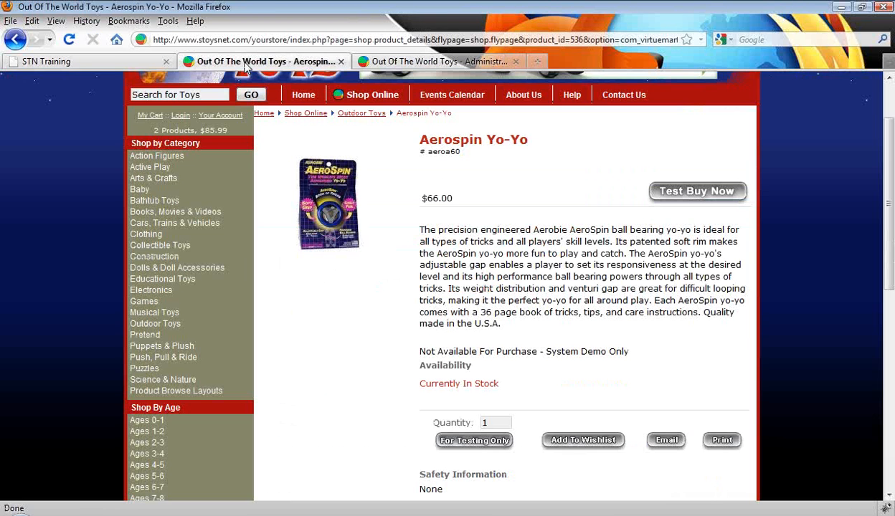
pyautogui.press('F5')
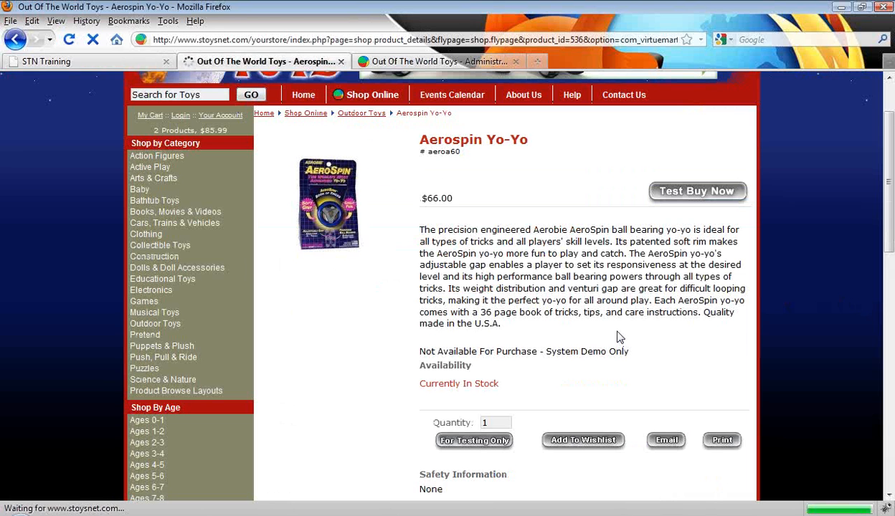
pyautogui.scroll(-3, 619, 337)
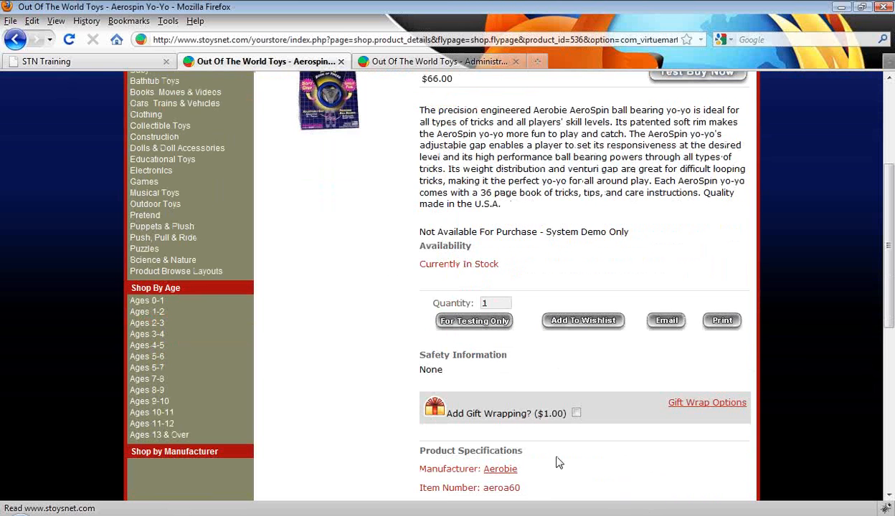
pyautogui.scroll(5, 558, 462)
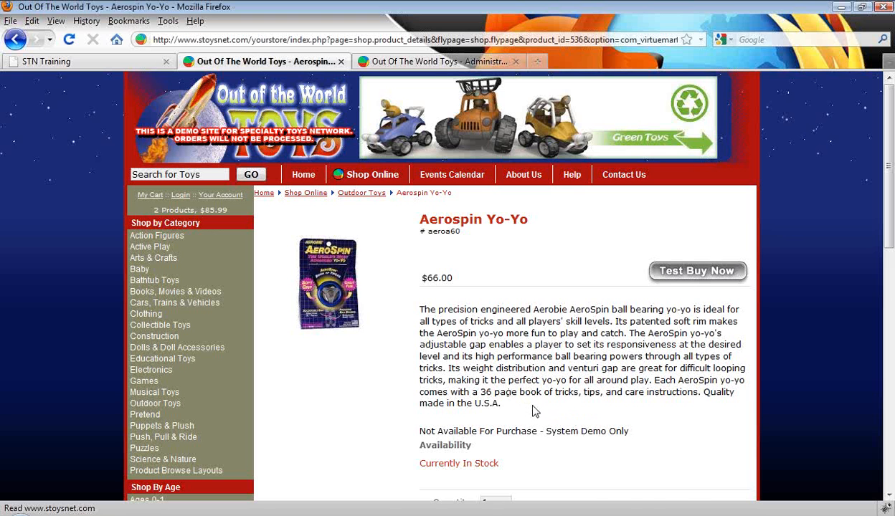
# Back up the shopping cart's product information in the administration site, overwriting the existing backup.
pyautogui.click(434, 63)
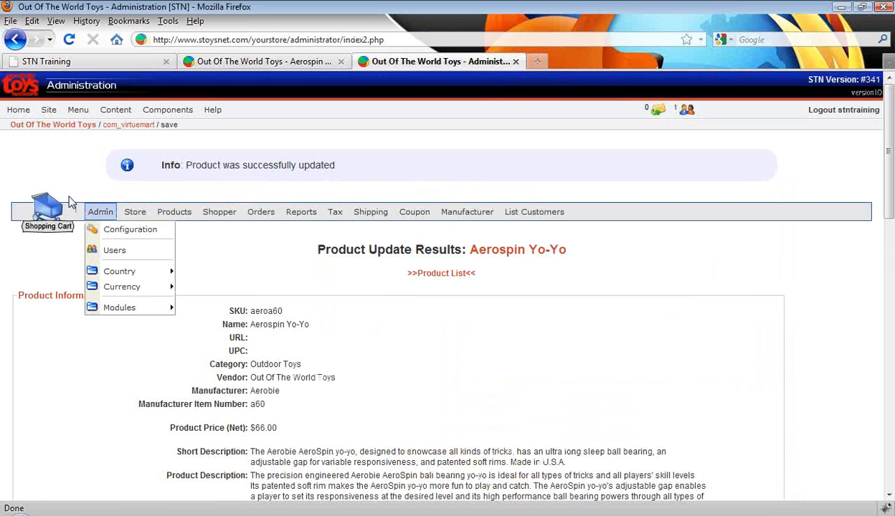
pyautogui.click(20, 112)
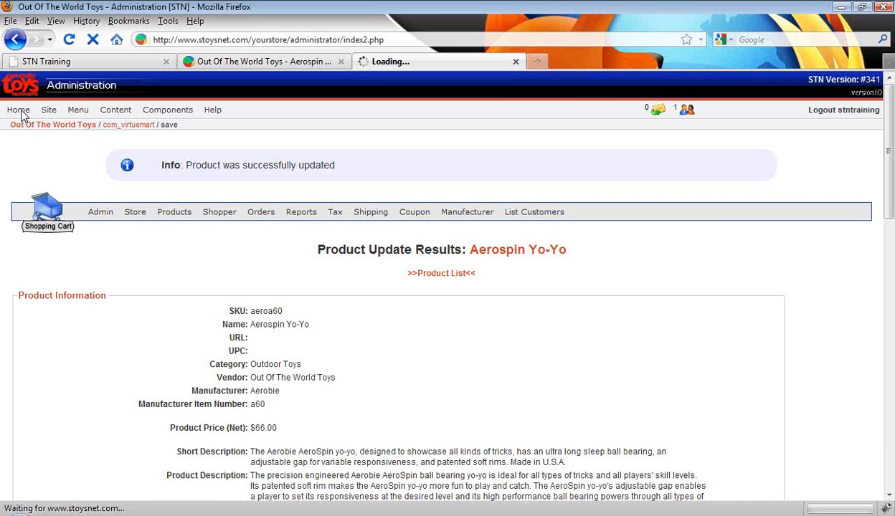
pyautogui.click(146, 212)
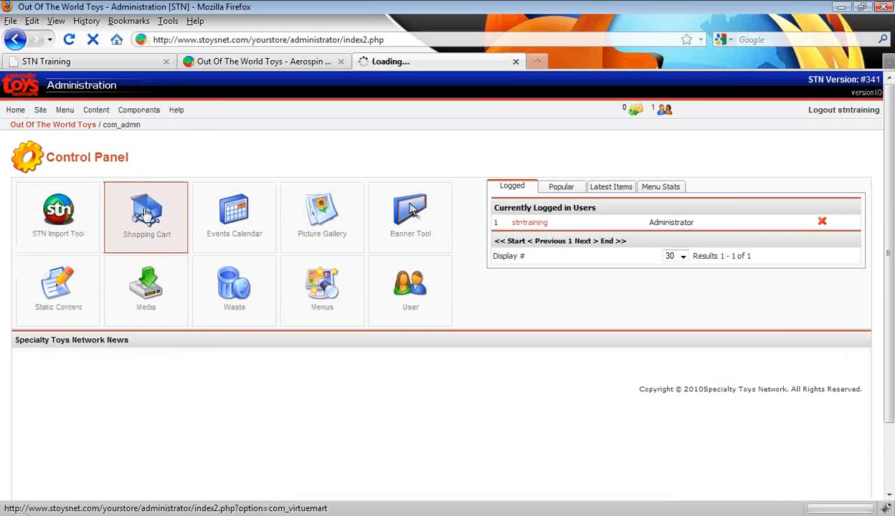
pyautogui.moveTo(175, 163)
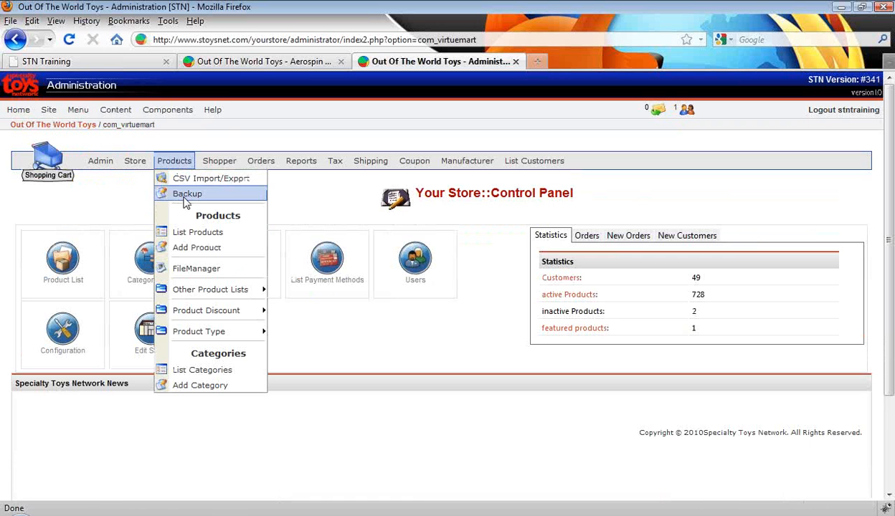
pyautogui.click(185, 195)
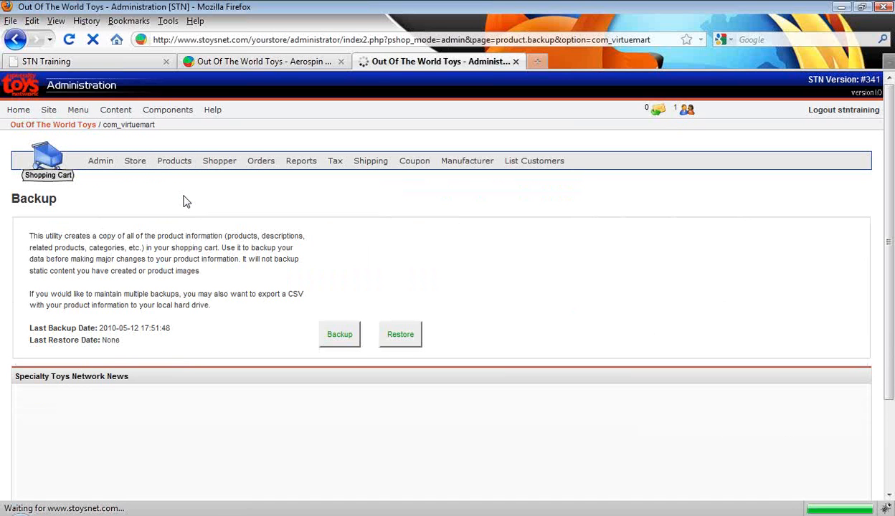
pyautogui.click(341, 336)
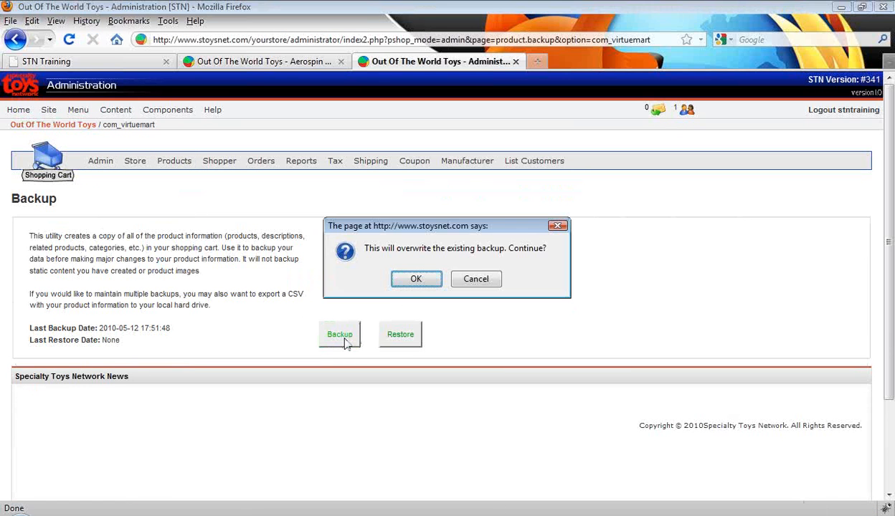
pyautogui.click(430, 278)
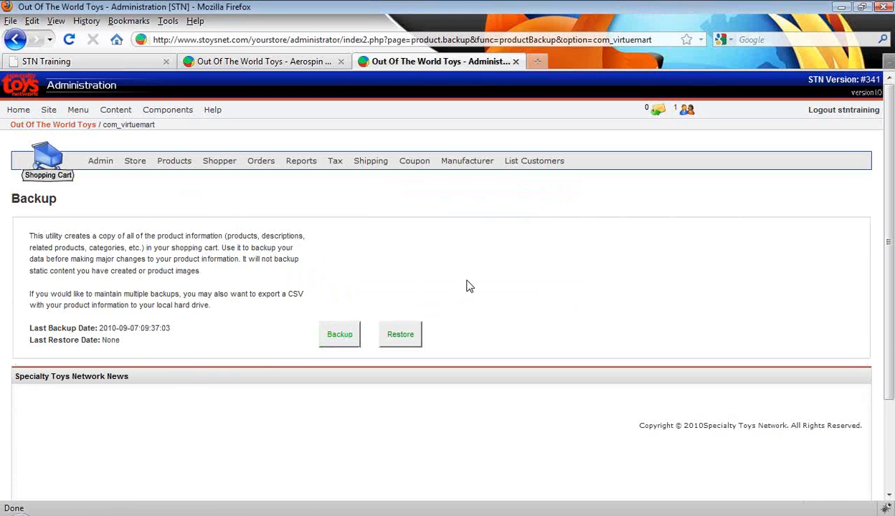
# Export all products to a CSV file using Default Ordering with column headers included.
pyautogui.click(176, 174)
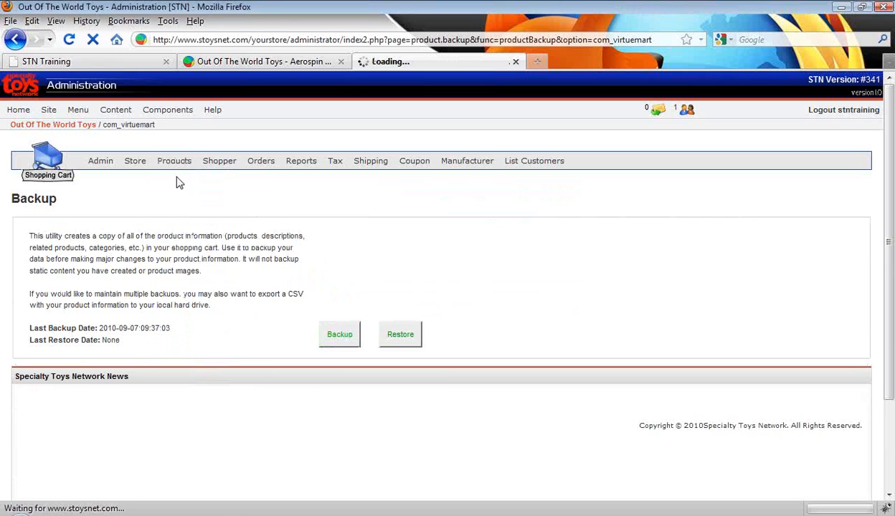
pyautogui.moveTo(176, 168)
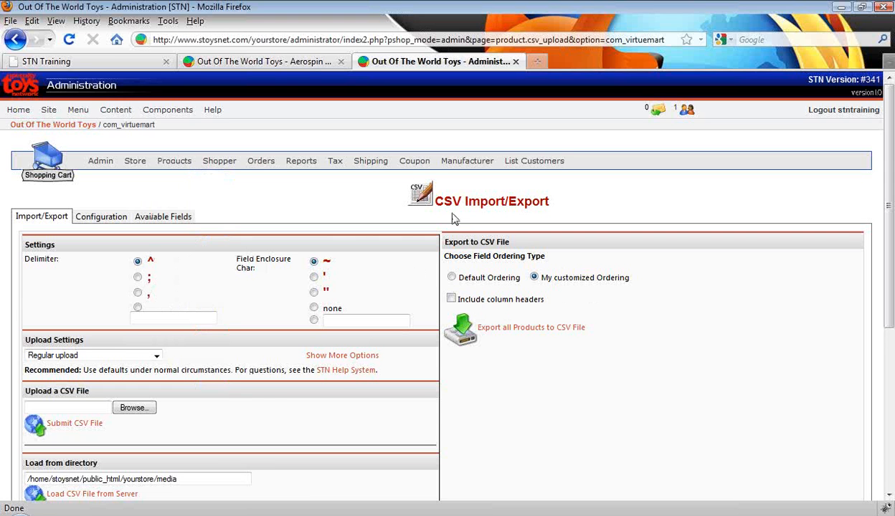
pyautogui.moveTo(444, 244); pyautogui.dragTo(524, 247)
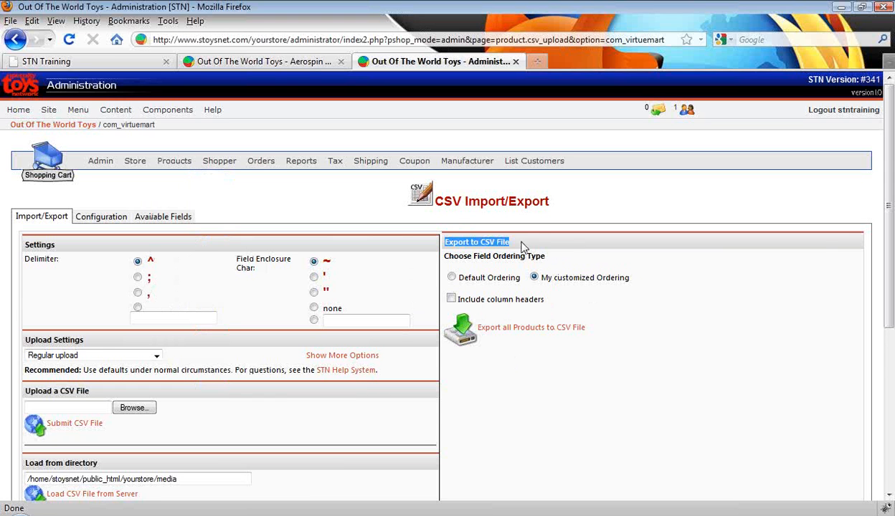
pyautogui.click(550, 253)
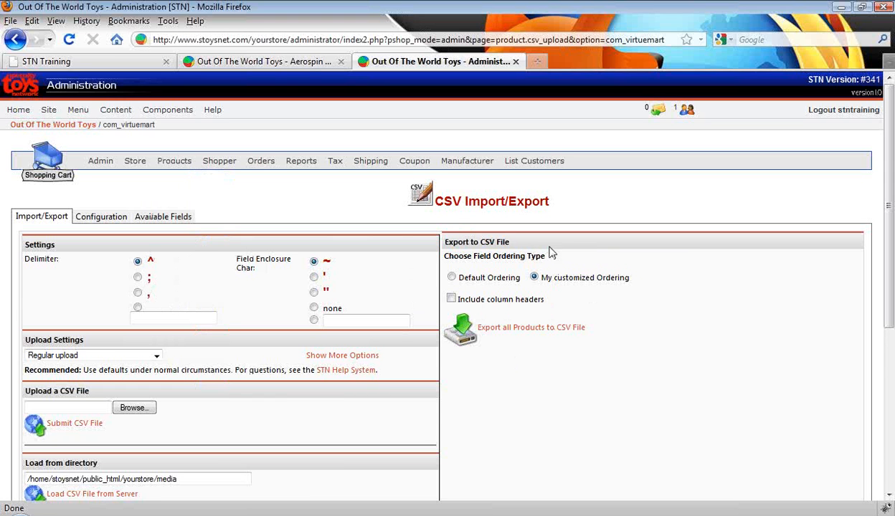
pyautogui.click(452, 279)
pyautogui.click(531, 332)
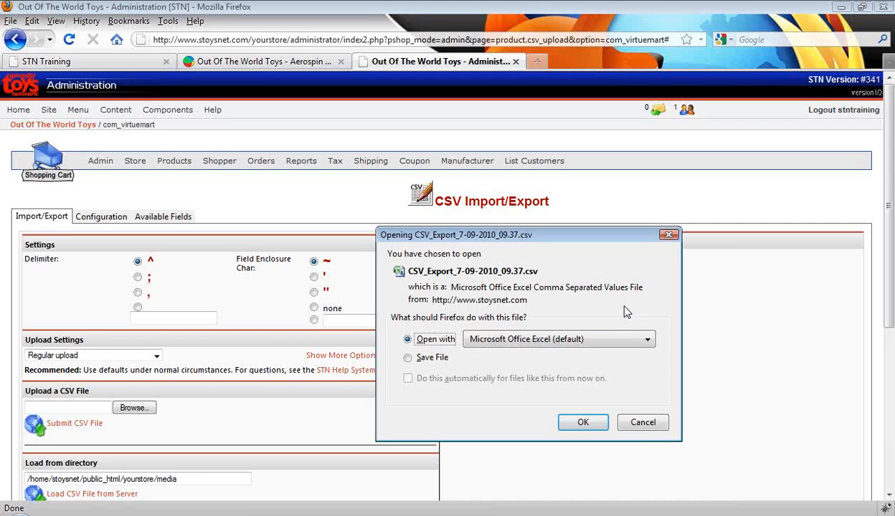
# Save the exported file CSV_Export_7-09-2010_09.37.csv to disk, then clear and close the downloads list.
pyautogui.click(425, 356)
pyautogui.click(586, 424)
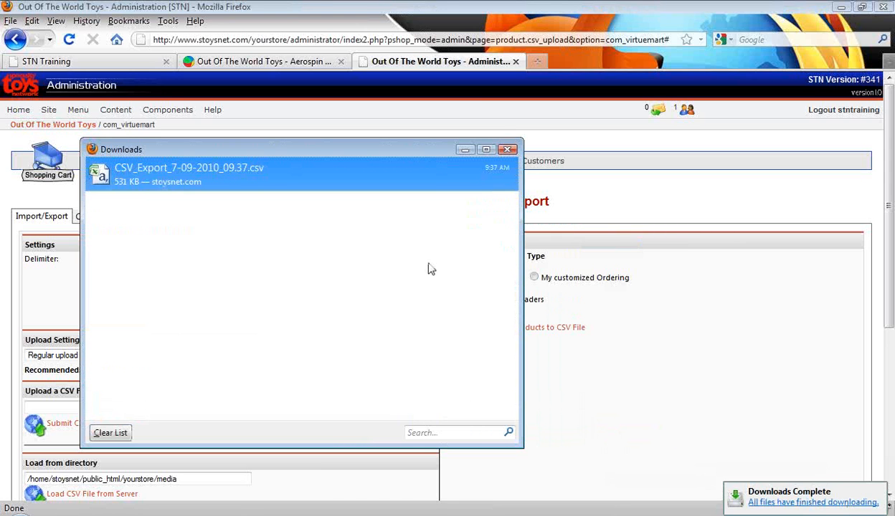
pyautogui.click(116, 430)
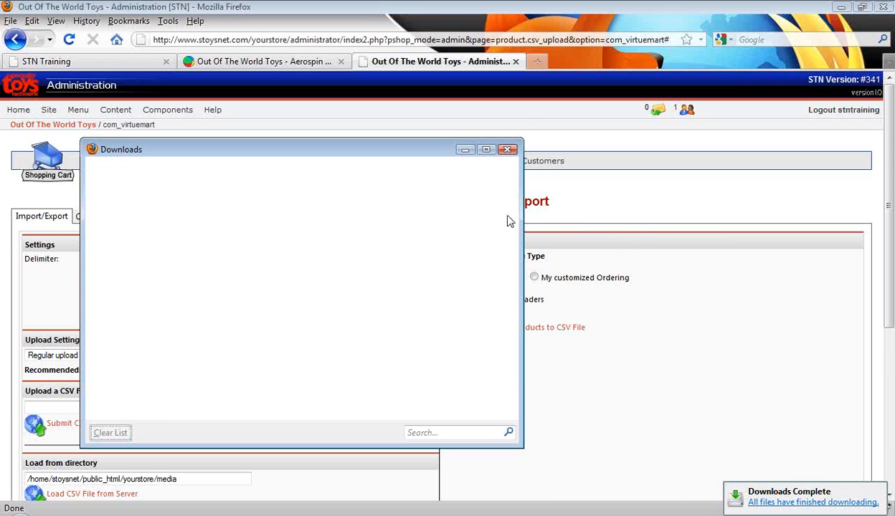
pyautogui.click(507, 150)
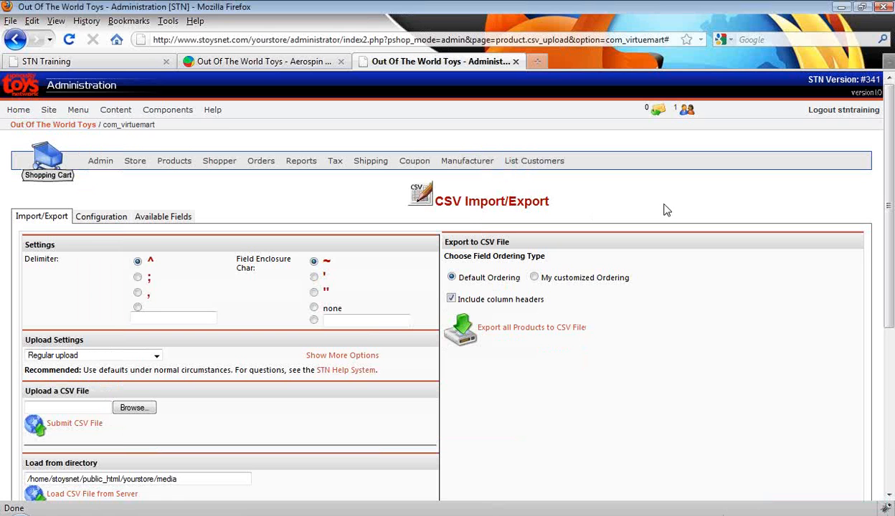
# Export all products to CSV again with a comma delimiter and double-quote field enclosure, and open the exported file in Microsoft Excel.
pyautogui.click(137, 292)
pyautogui.click(314, 292)
pyautogui.click(527, 334)
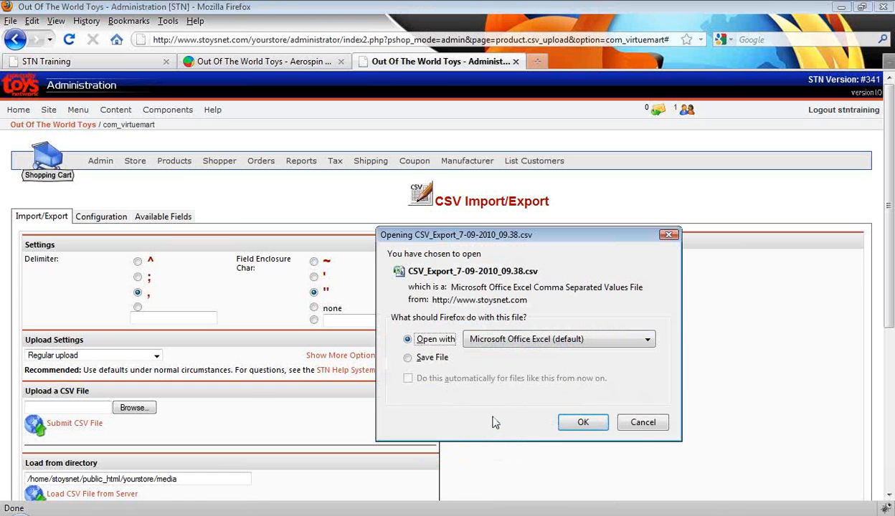
pyautogui.click(583, 423)
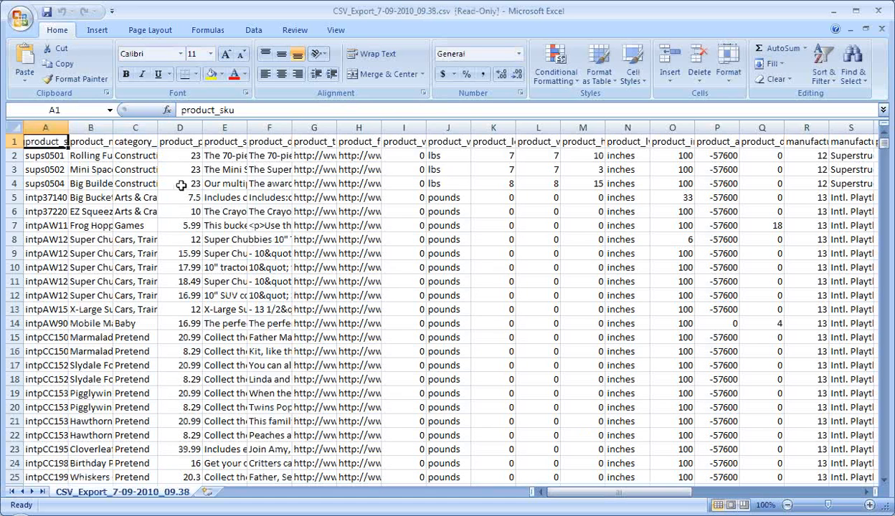
# Set the whole sheet's font size to 8 and widen all columns equally so the headers are readable.
pyautogui.click(16, 128)
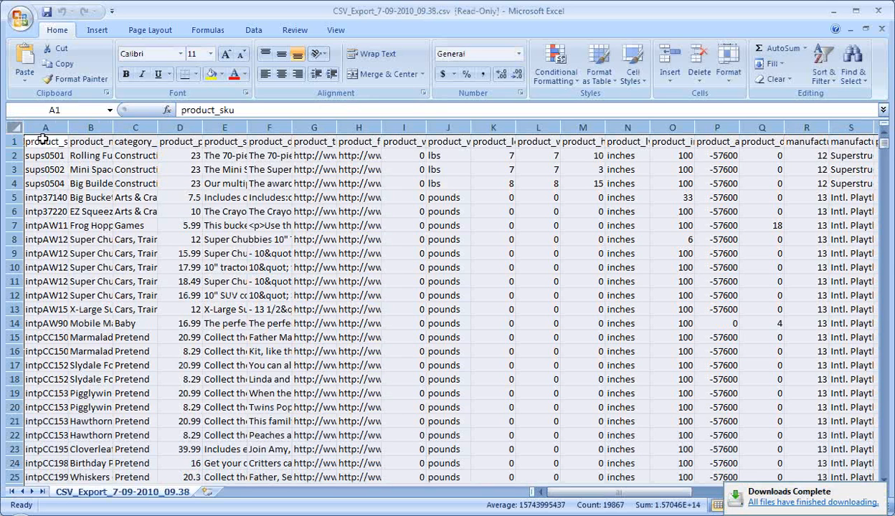
pyautogui.click(210, 54)
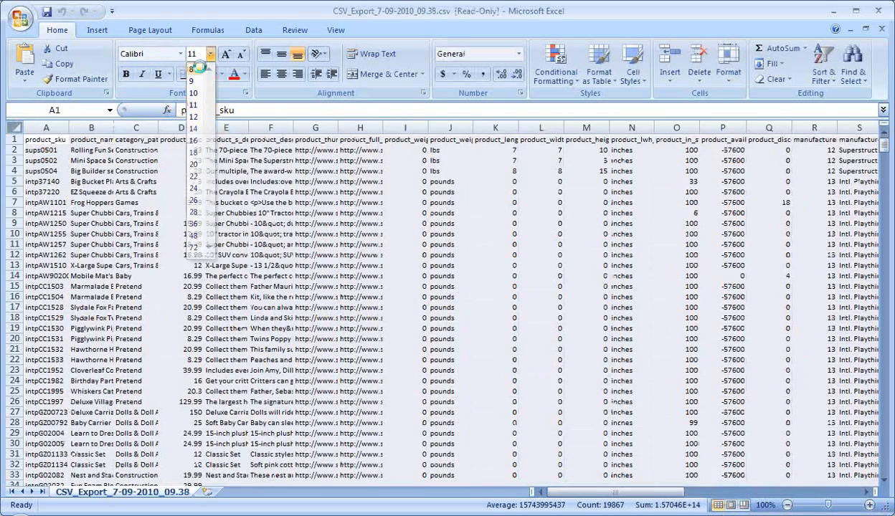
pyautogui.click(197, 69)
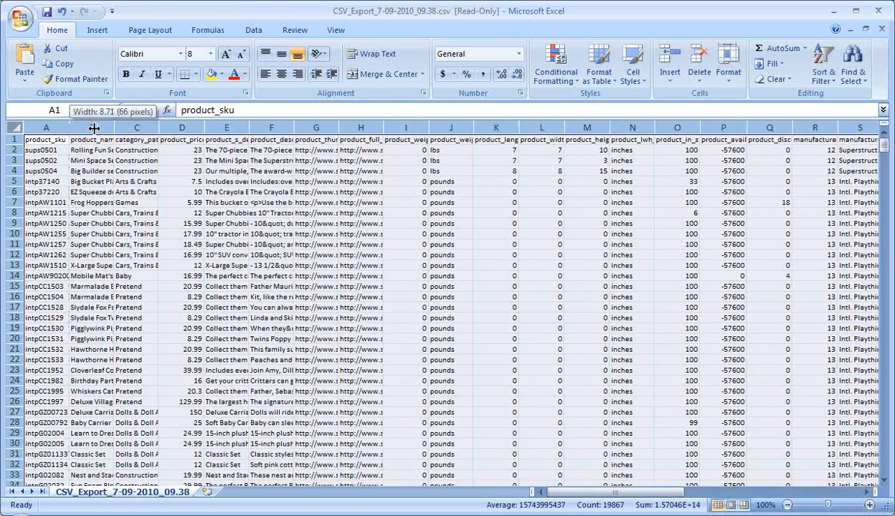
pyautogui.doubleClick(69, 128)
pyautogui.click(82, 201)
pyautogui.click(55, 147)
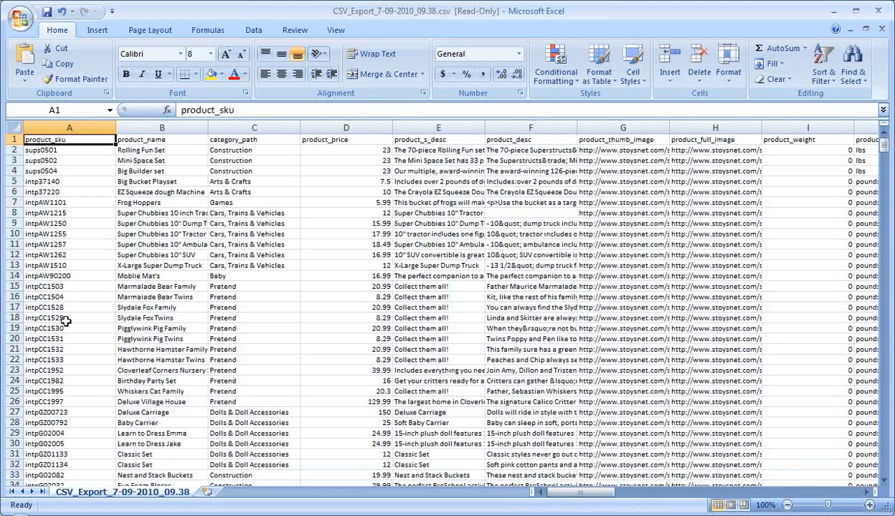
# Delete the columns from product_name through product_weight.
pyautogui.click(139, 125)
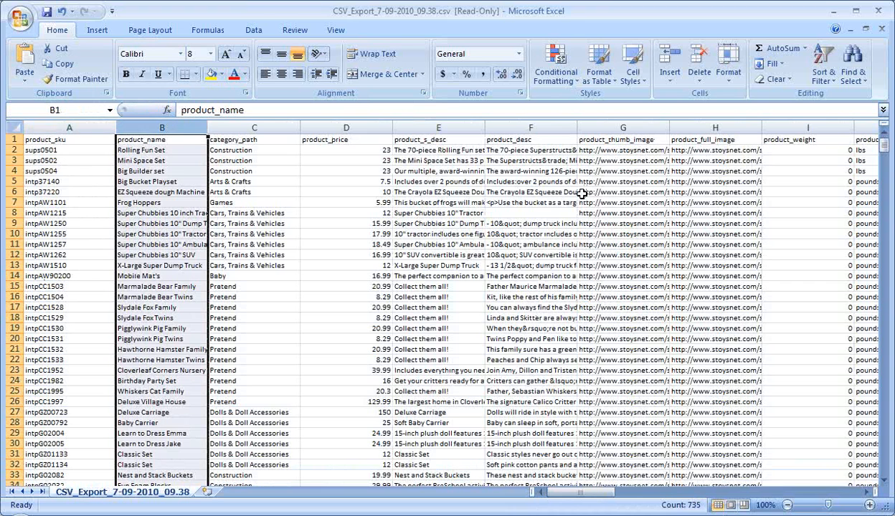
pyautogui.keyDown('shift'); pyautogui.click(823, 127); pyautogui.keyUp('shift')
pyautogui.rightClick(685, 129)
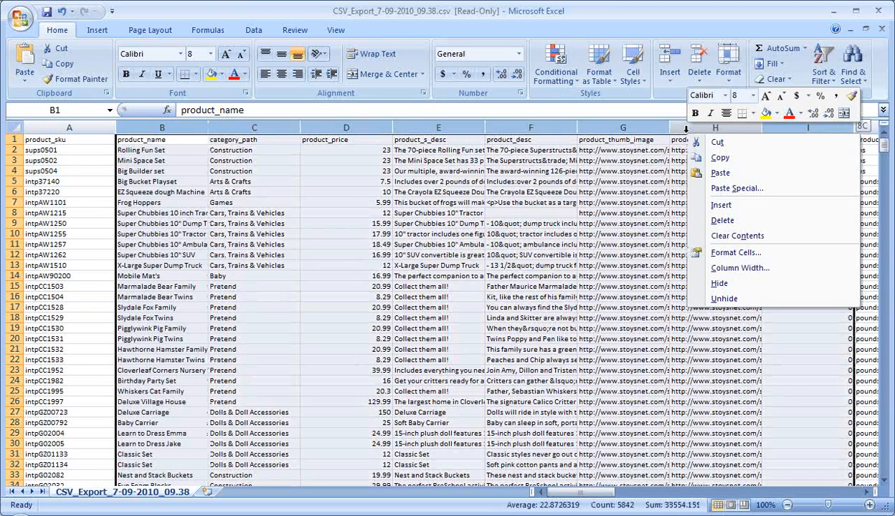
pyautogui.click(722, 220)
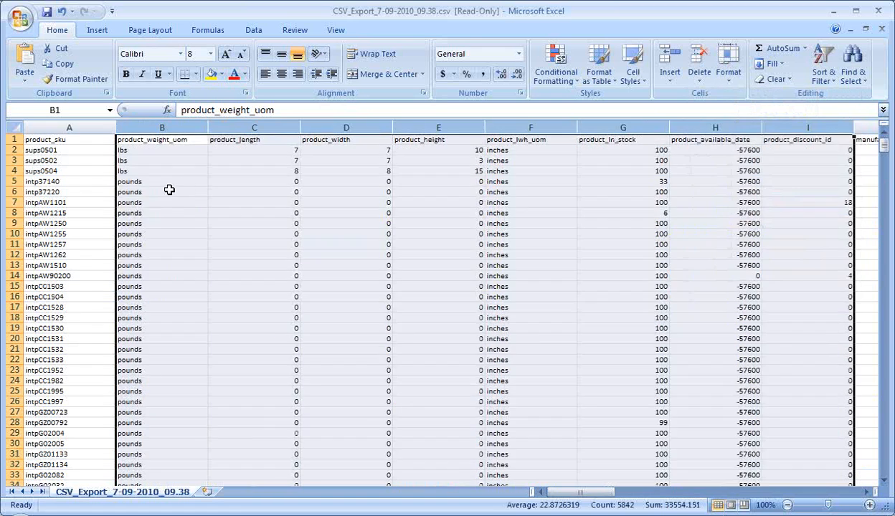
# Clear the contents of the columns from product_weight_uom through product_discount_id.
pyautogui.click(170, 191)
pyautogui.moveTo(165, 128); pyautogui.dragTo(786, 127)
pyautogui.rightClick(786, 126)
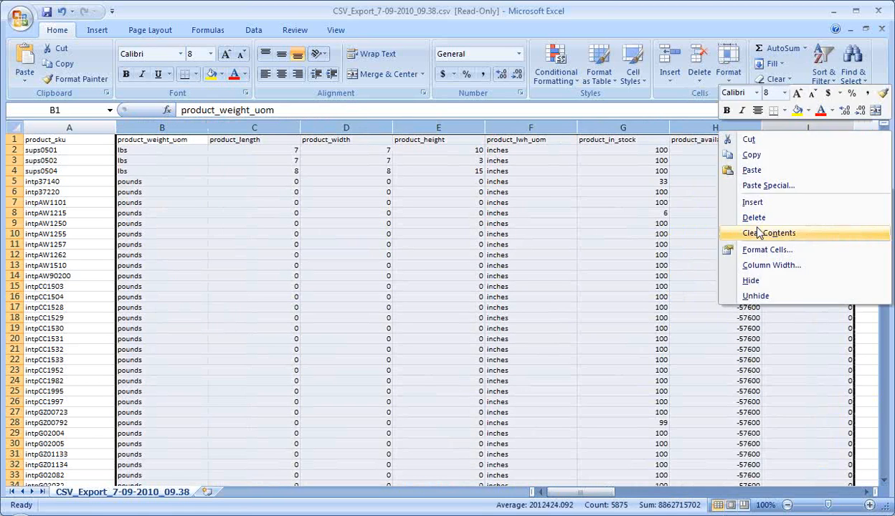
pyautogui.click(745, 230)
# Delete the emptied columns after product_sku together with the manufacturer_id column.
pyautogui.click(174, 128)
pyautogui.rightClick(174, 127)
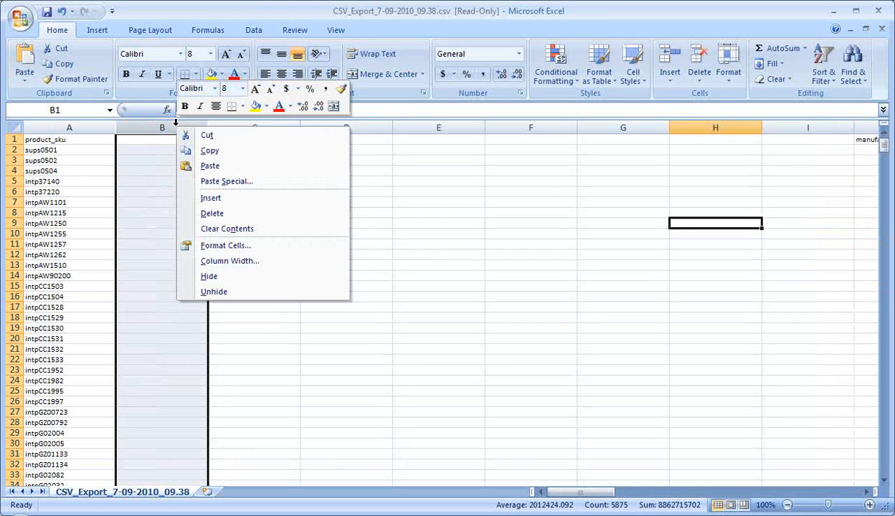
pyautogui.click(212, 212)
pyautogui.click(160, 127)
pyautogui.moveTo(816, 124); pyautogui.dragTo(816, 123)
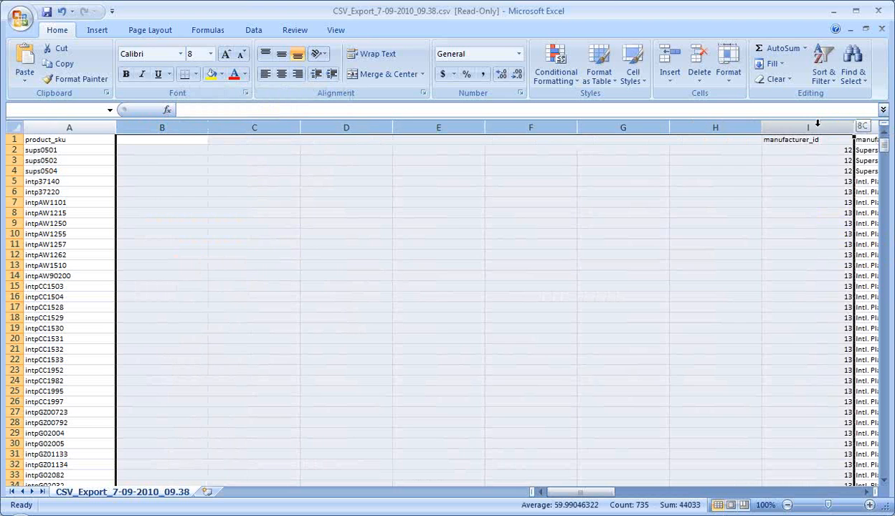
pyautogui.rightClick(816, 124)
pyautogui.click(678, 214)
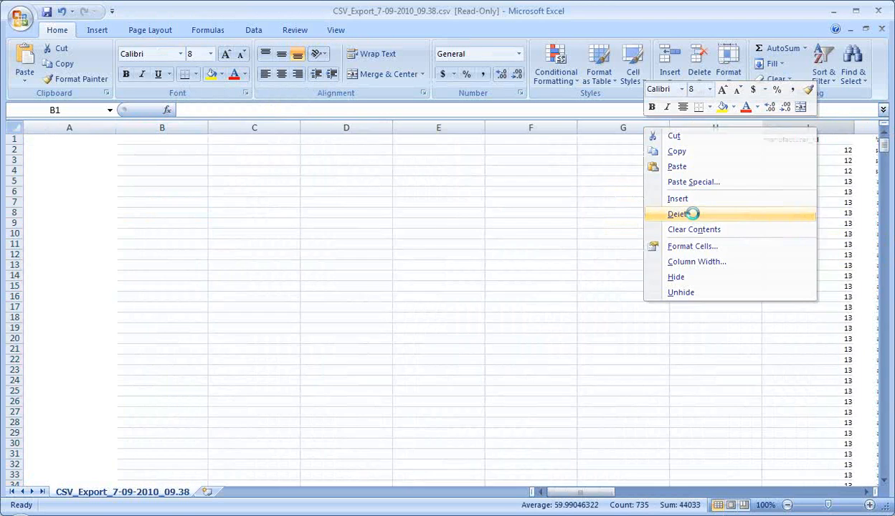
# Delete the columns from manufacturer_name through safety_id.
pyautogui.click(163, 127)
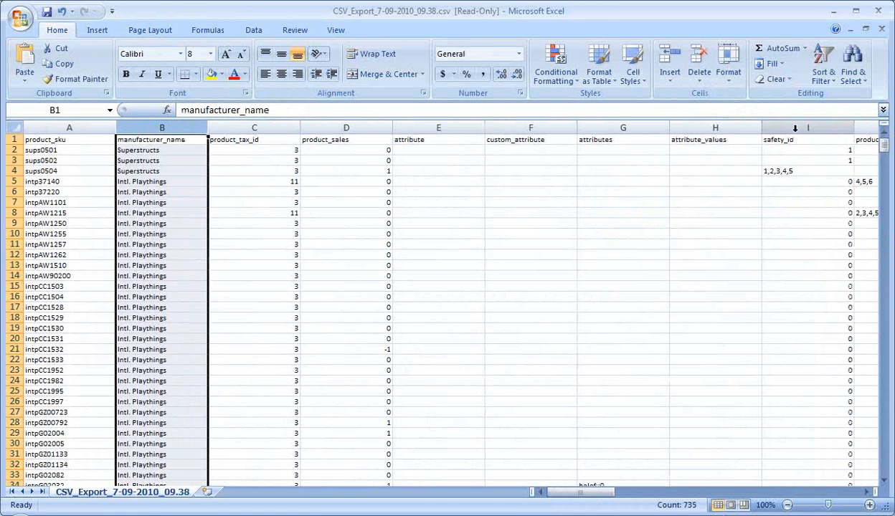
pyautogui.keyDown('shift'); pyautogui.click(794, 127); pyautogui.keyUp('shift')
pyautogui.rightClick(793, 127)
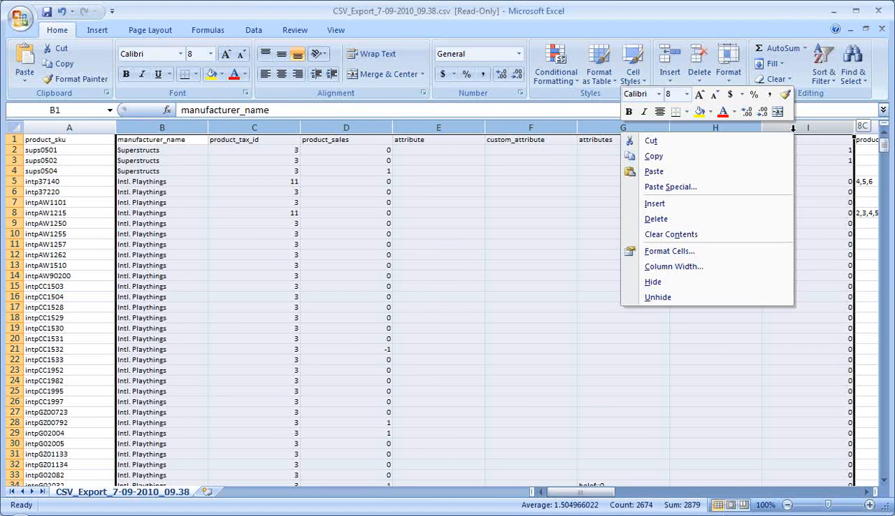
pyautogui.click(655, 219)
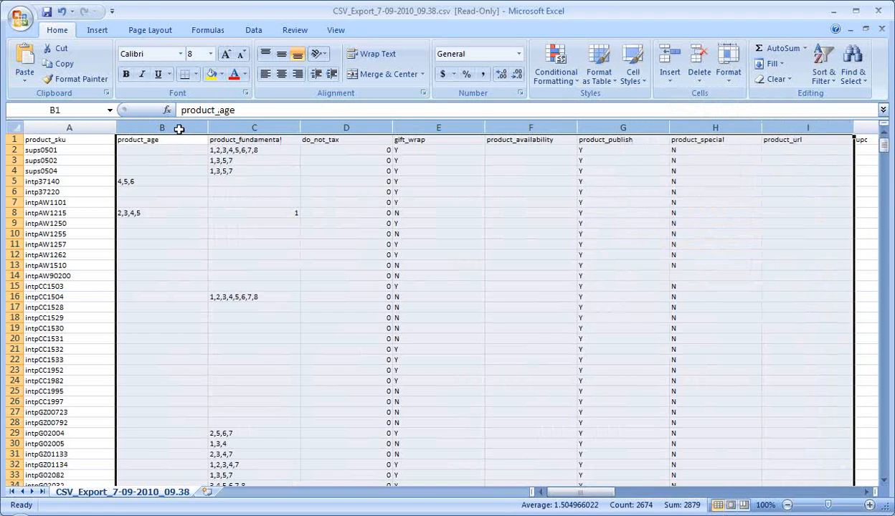
# Delete the columns from product_age through do_not_tax, keeping gift_wrap.
pyautogui.click(179, 128)
pyautogui.keyDown('shift'); pyautogui.click(329, 129); pyautogui.keyUp('shift')
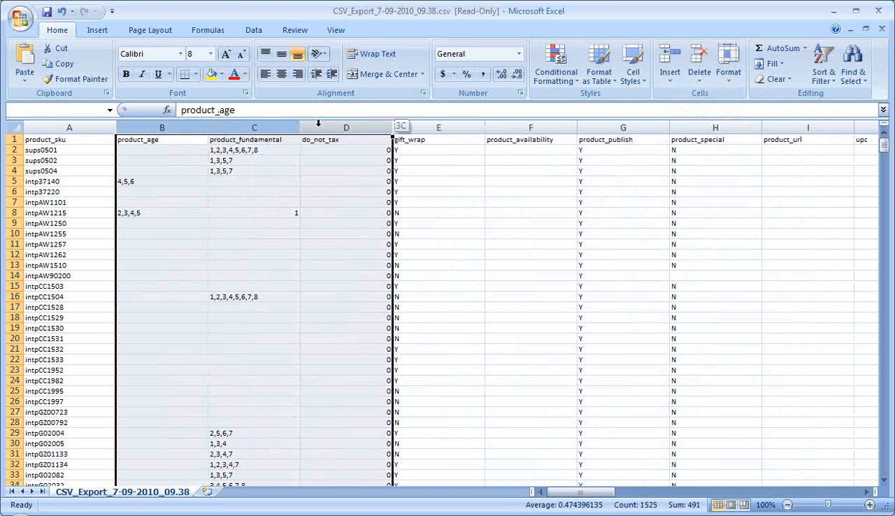
pyautogui.rightClick(324, 129)
pyautogui.click(359, 215)
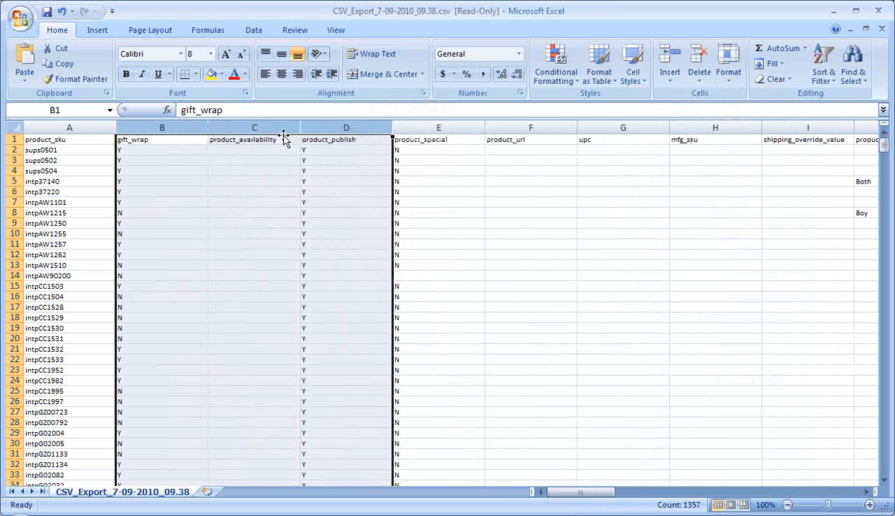
# Delete every column after gift_wrap, from product_availability through product_safety_blurb, leaving only product_sku and gift_wrap.
pyautogui.click(283, 128)
pyautogui.keyDown('shift'); pyautogui.click(830, 126); pyautogui.keyUp('shift')
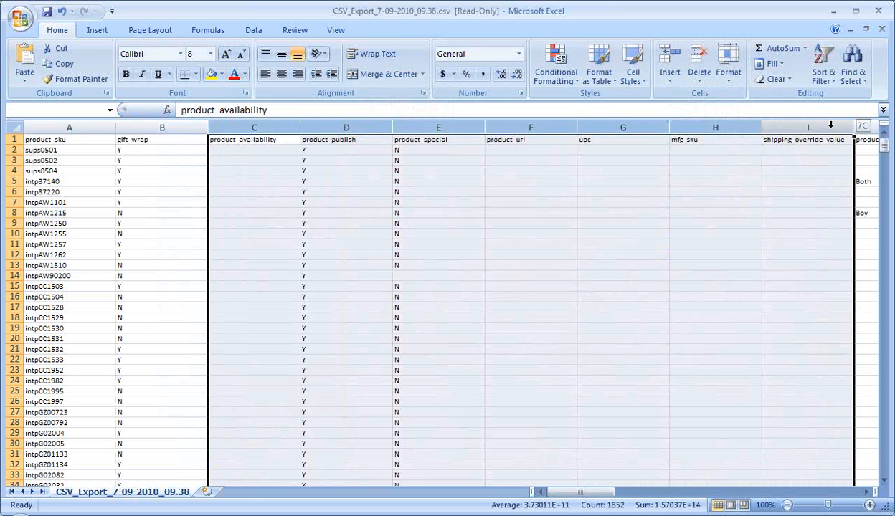
pyautogui.rightClick(830, 126)
pyautogui.click(679, 214)
pyautogui.click(274, 126)
pyautogui.keyDown('shift'); pyautogui.click(627, 125); pyautogui.keyUp('shift')
pyautogui.rightClick(627, 126)
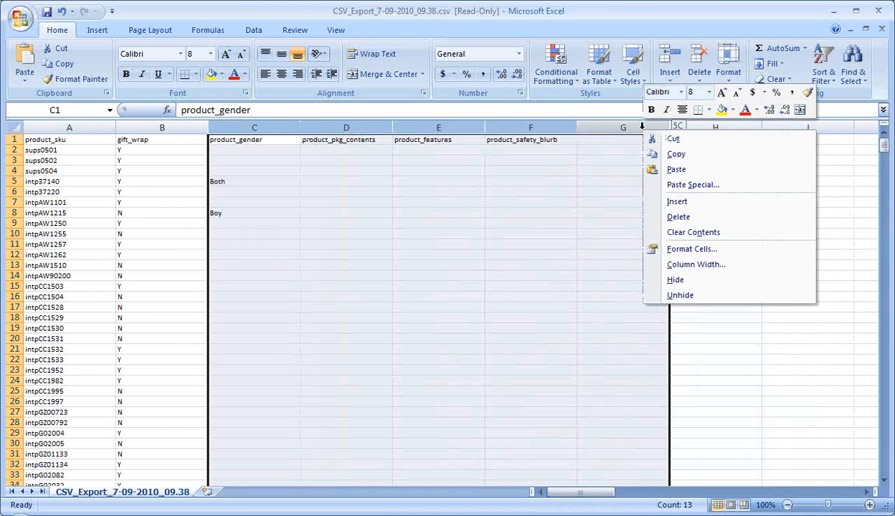
pyautogui.click(678, 216)
pyautogui.click(259, 222)
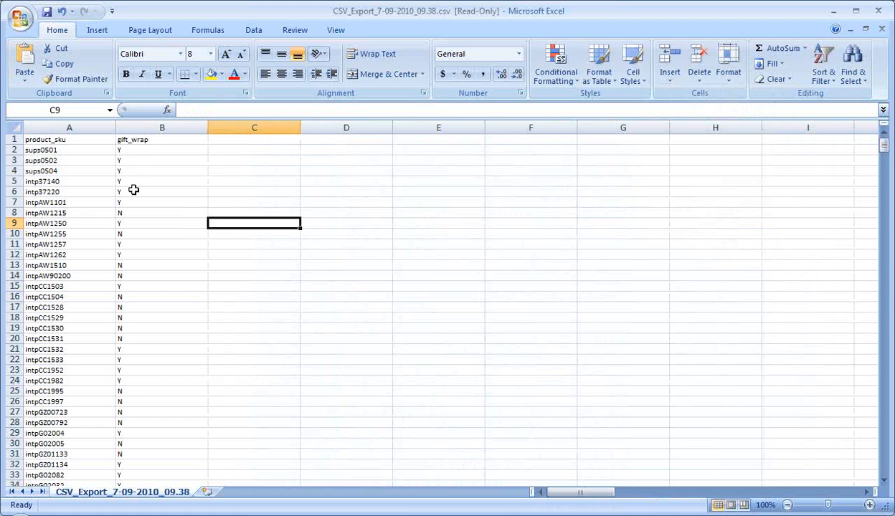
# Examine the gift_wrap values down the product list to the last row, and return to the header row.
pyautogui.click(133, 189)
pyautogui.scroll(-12, 155, 265)
pyautogui.scroll(-16, 157, 361)
pyautogui.scroll(-20, 163, 356)
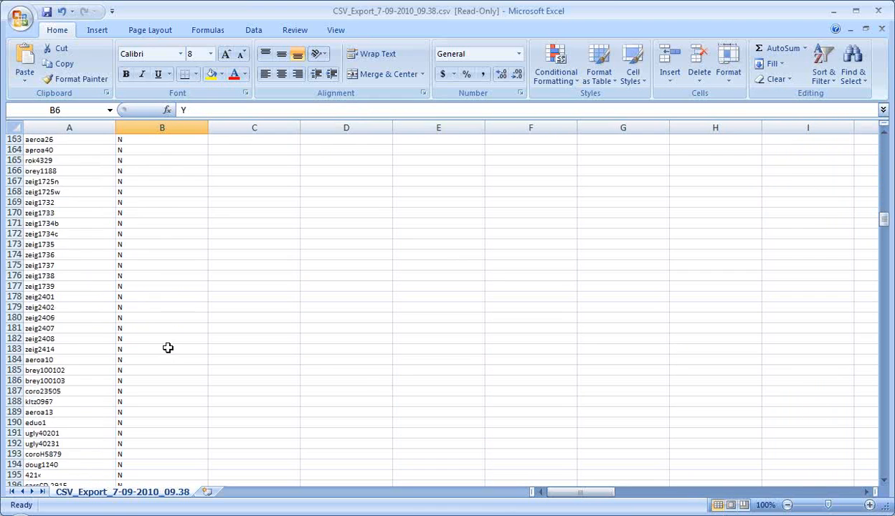
pyautogui.scroll(-9, 167, 347)
pyautogui.scroll(20, 170, 336)
pyautogui.scroll(15, 175, 299)
pyautogui.click(47, 191)
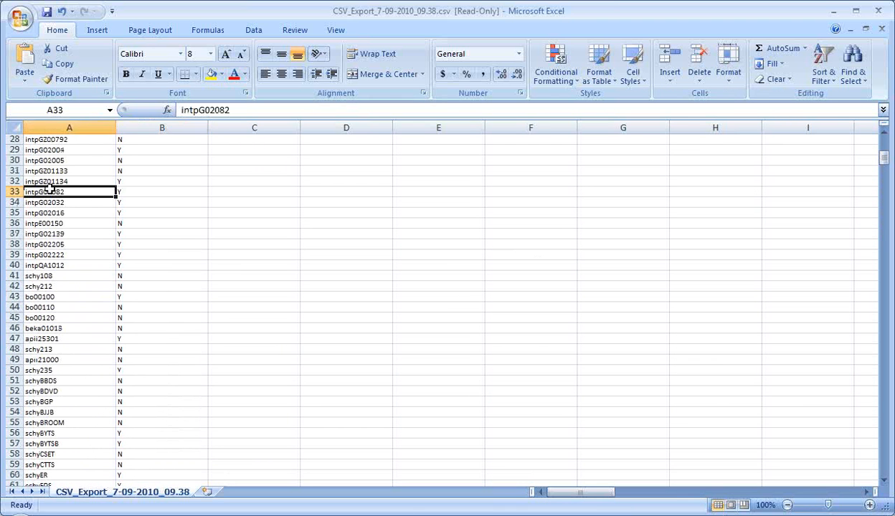
pyautogui.hotkey('ctrl', 'Down')
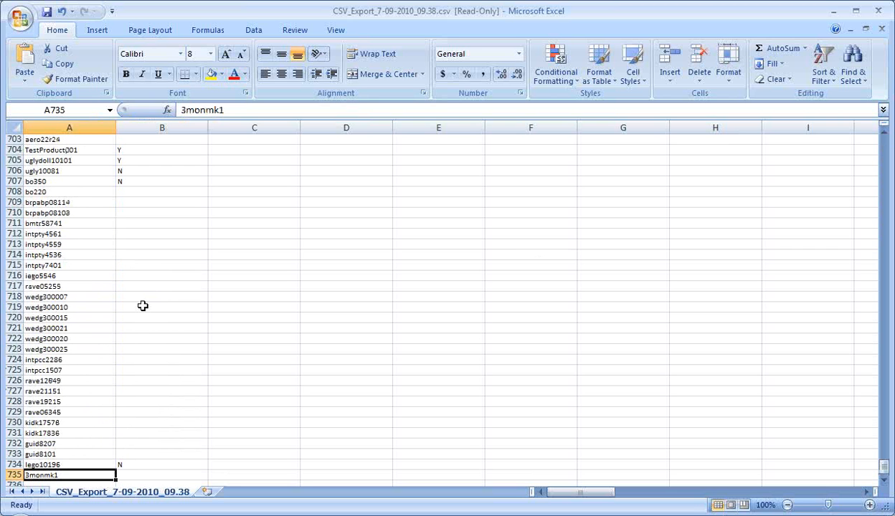
pyautogui.scroll(5, 157, 379)
pyautogui.click(45, 348)
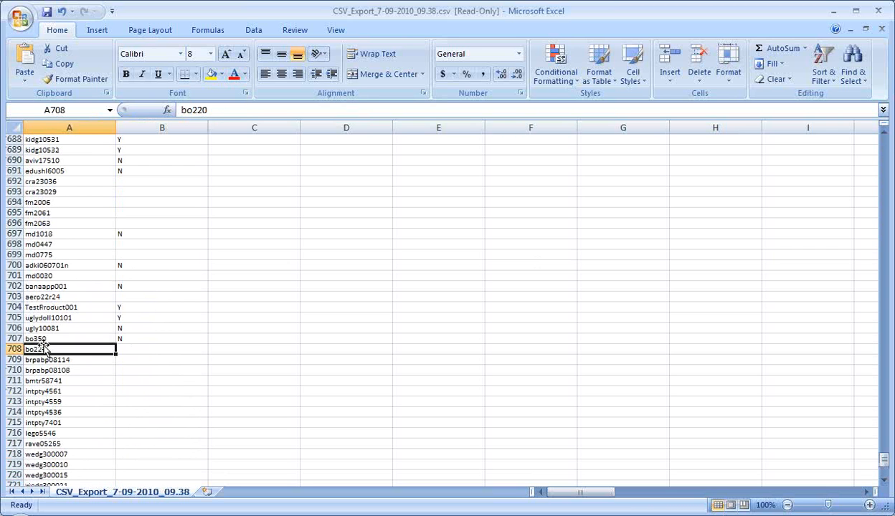
pyautogui.hotkey('ctrl', 'Up')
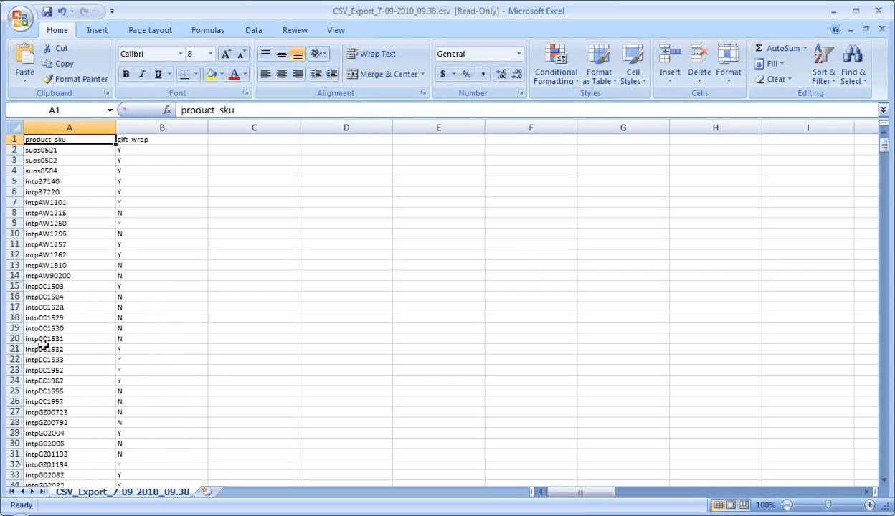
# Copy the Y from cell B2 and paste it over all gift_wrap cells from B2 to B735.
pyautogui.click(136, 152)
pyautogui.hotkey('ctrl', 'c')
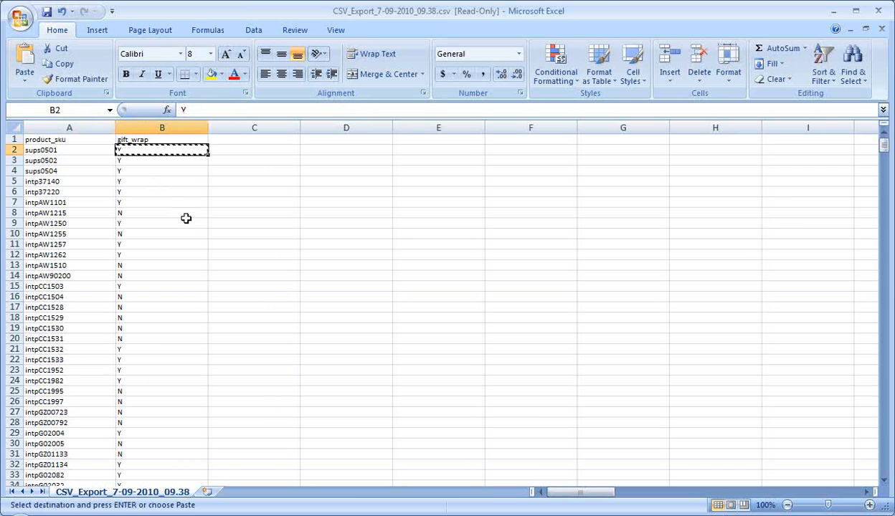
pyautogui.click(38, 254)
pyautogui.hotkey('ctrl', 'Down')
pyautogui.press('Right')
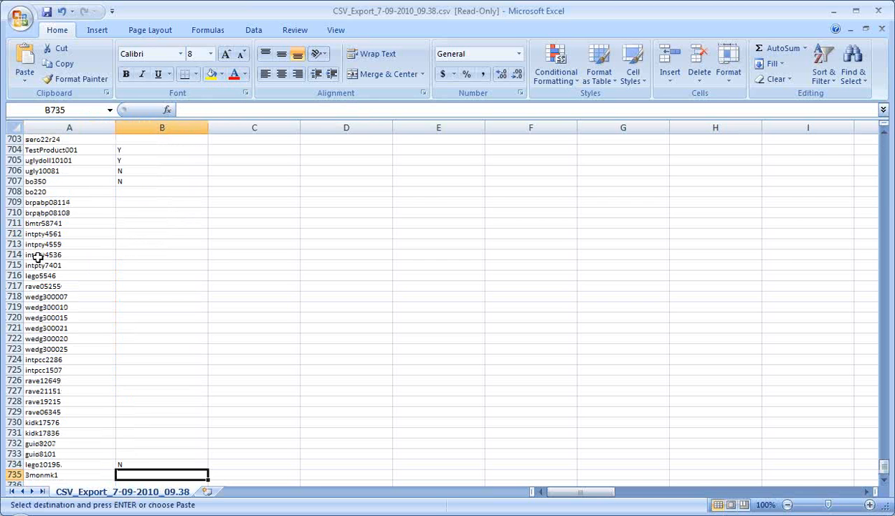
pyautogui.hotkey('ctrl', 'shift', 'Up')
pyautogui.hotkey('ctrl', 'shift', 'Up')
pyautogui.hotkey('ctrl', 'shift', 'Up')
pyautogui.hotkey('ctrl', 'shift', 'Up')
pyautogui.hotkey('ctrl', 'shift', 'Up')
pyautogui.hotkey('ctrl', 'shift', 'Up')
pyautogui.hotkey('ctrl', 'shift', 'Up')
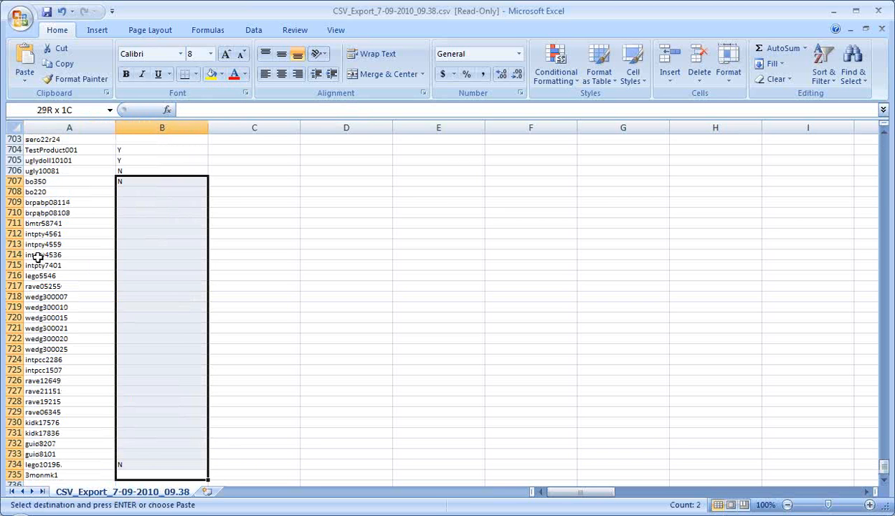
pyautogui.hotkey('ctrl', 'shift', 'Up')
pyautogui.hotkey('ctrl', 'shift', 'Up')
pyautogui.hotkey('ctrl', 'shift', 'Up')
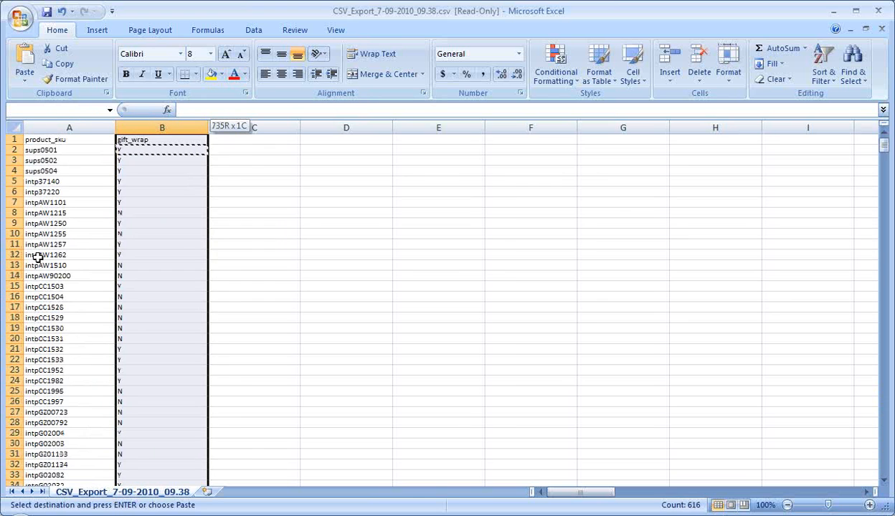
pyautogui.hotkey('ctrl', 'shift', 'Down')
pyautogui.hotkey('ctrl', 'shift', 'Up')
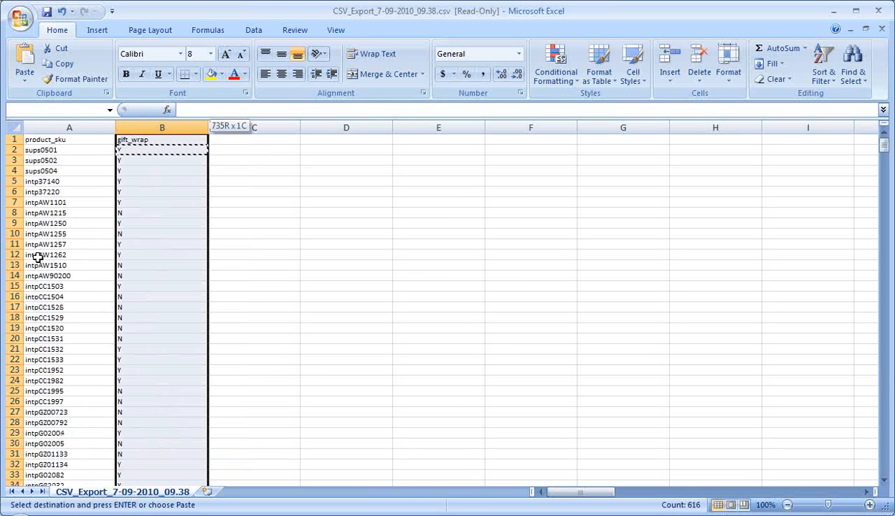
pyautogui.hotkey('shift', 'Down')
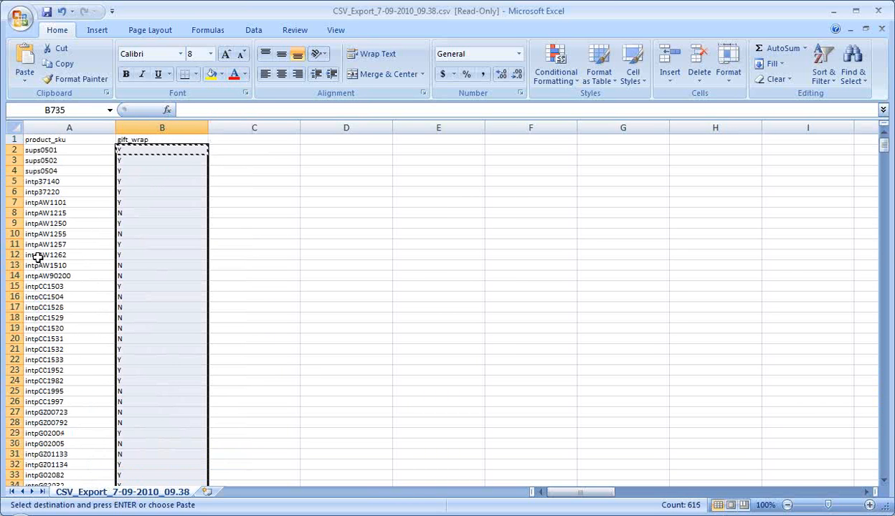
pyautogui.hotkey('ctrl', 'v')
# Review the filled gift_wrap column and enter N in cells B502, B511 and B515 to exclude those products from wrapping.
pyautogui.click(126, 283)
pyautogui.scroll(8, 156, 294)
pyautogui.scroll(15, 154, 293)
pyautogui.moveTo(886, 447); pyautogui.dragTo(876, 372)
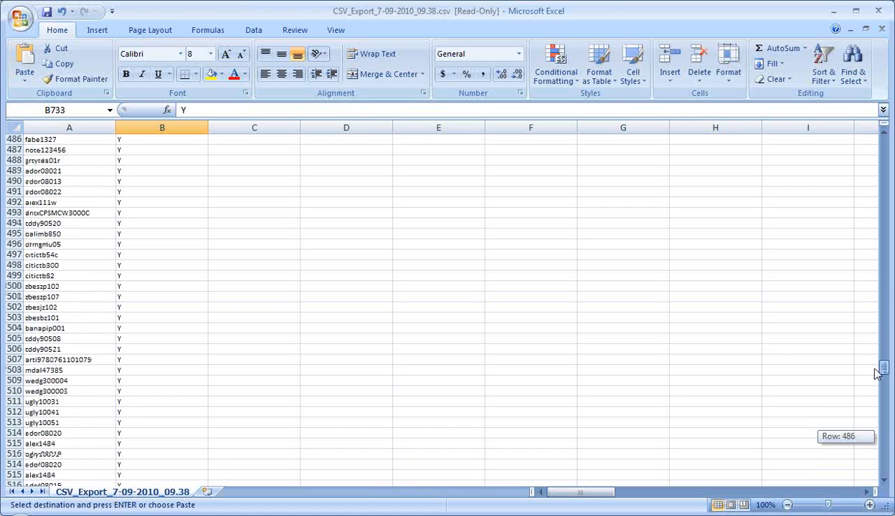
pyautogui.click(154, 305)
pyautogui.write('N')
pyautogui.click(159, 402)
pyautogui.write('N')
pyautogui.click(153, 444)
pyautogui.write('N')
pyautogui.scroll(13, 190, 387)
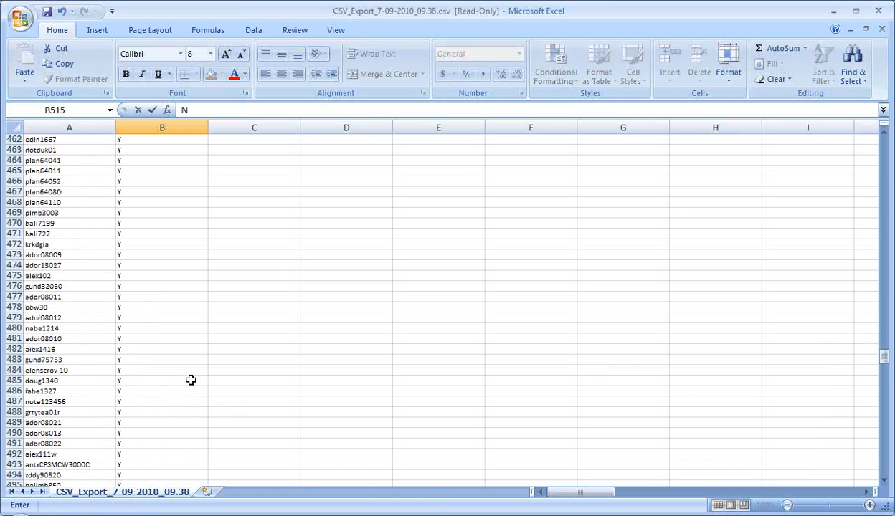
pyautogui.moveTo(885, 348); pyautogui.dragTo(881, 111)
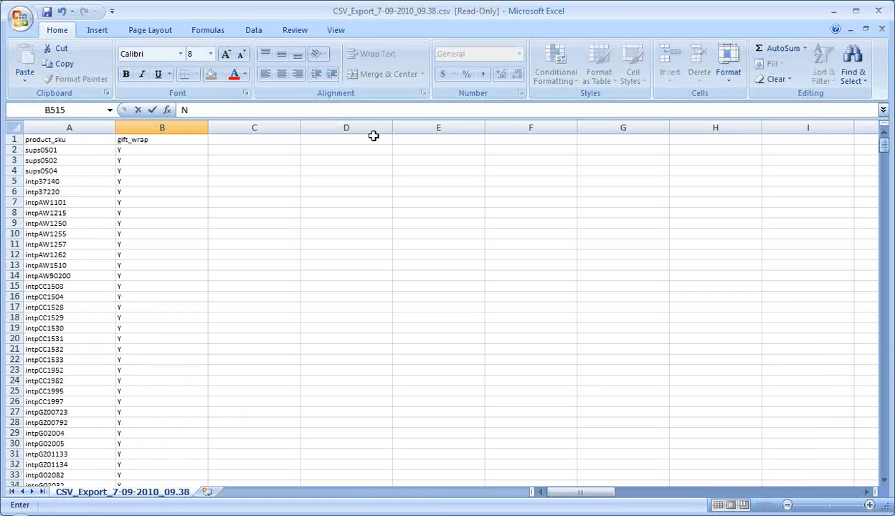
# Save the sheet as a comma-delimited CSV named cart-gift-wrap in the Temp folder, keeping the CSV format.
pyautogui.click(20, 21)
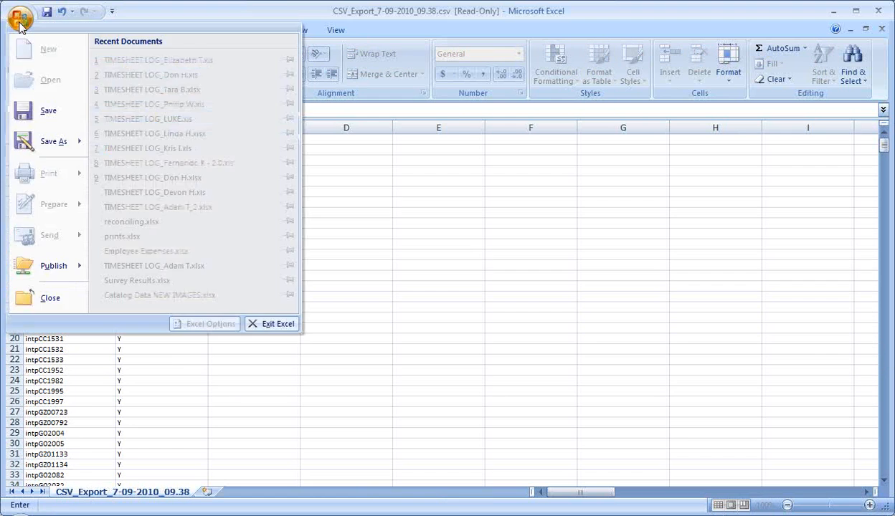
pyautogui.click(57, 149)
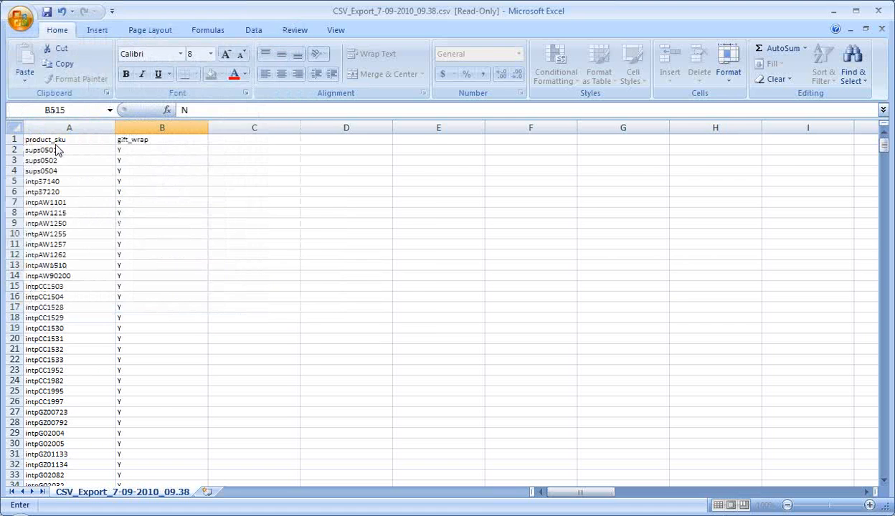
pyautogui.click(234, 264)
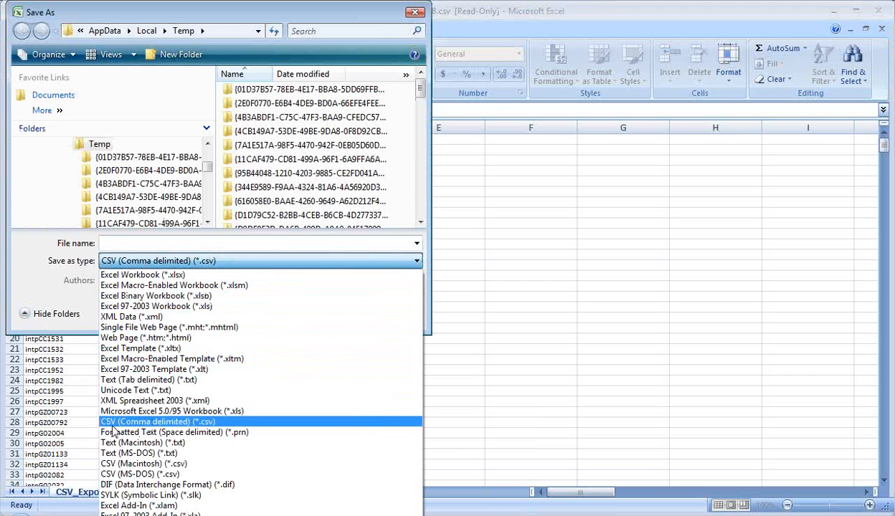
pyautogui.click(159, 424)
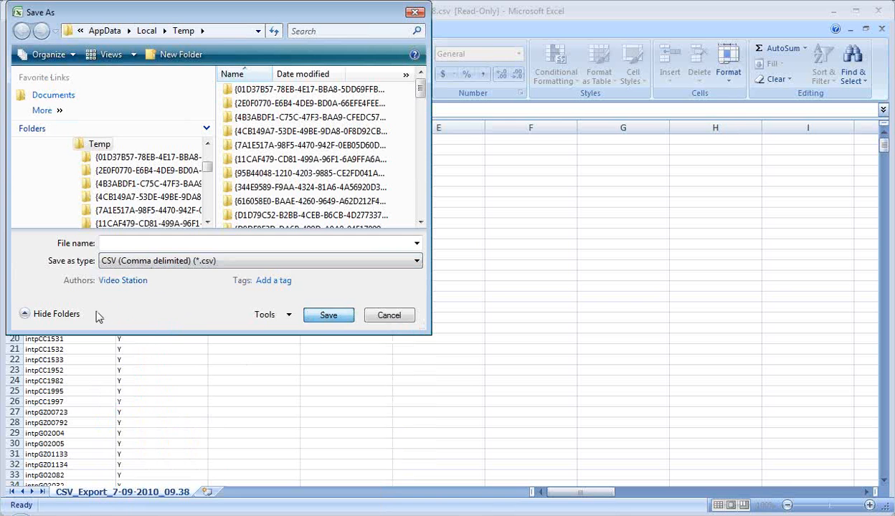
pyautogui.click(256, 32)
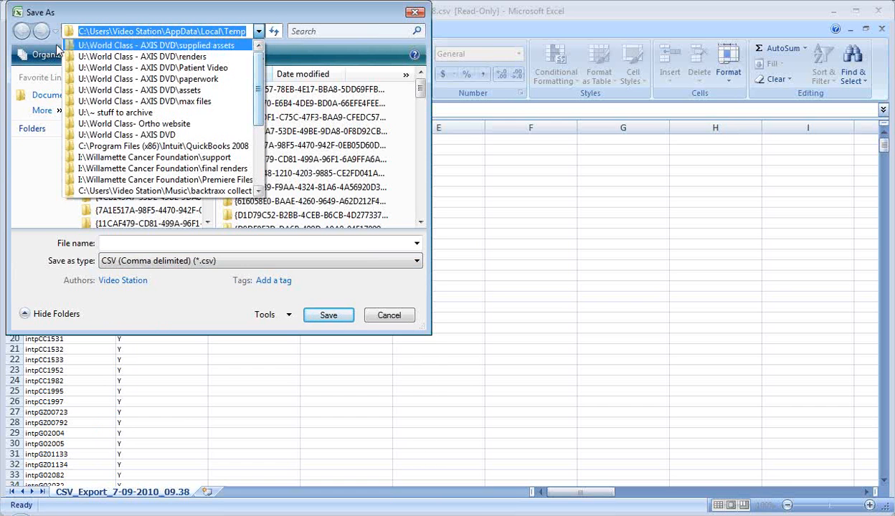
pyautogui.click(144, 15)
pyautogui.click(327, 318)
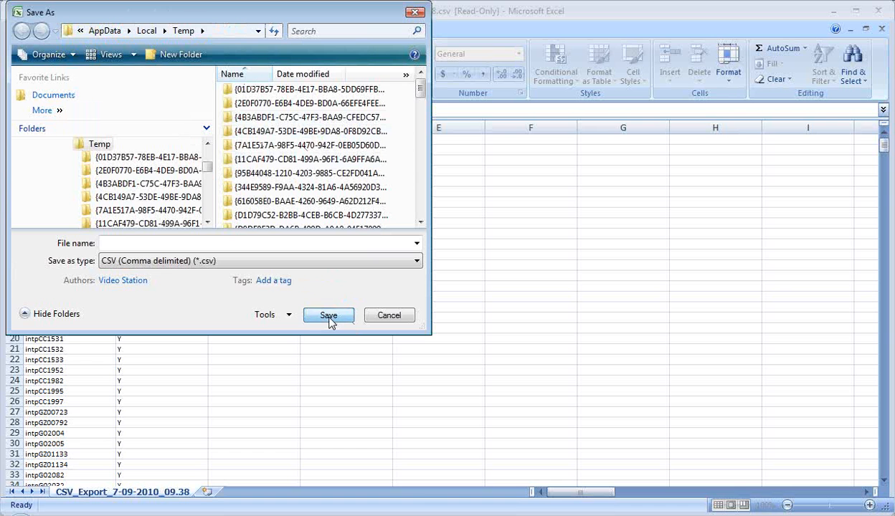
pyautogui.click(121, 243)
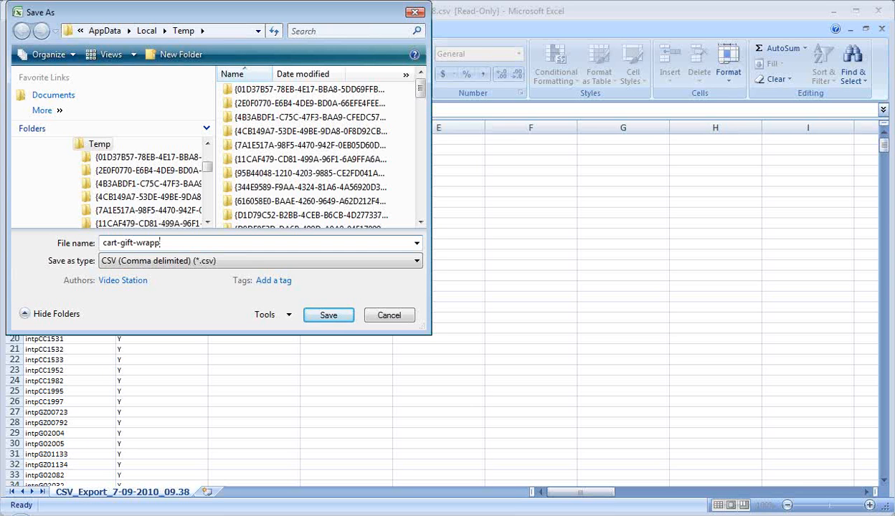
pyautogui.click(333, 318)
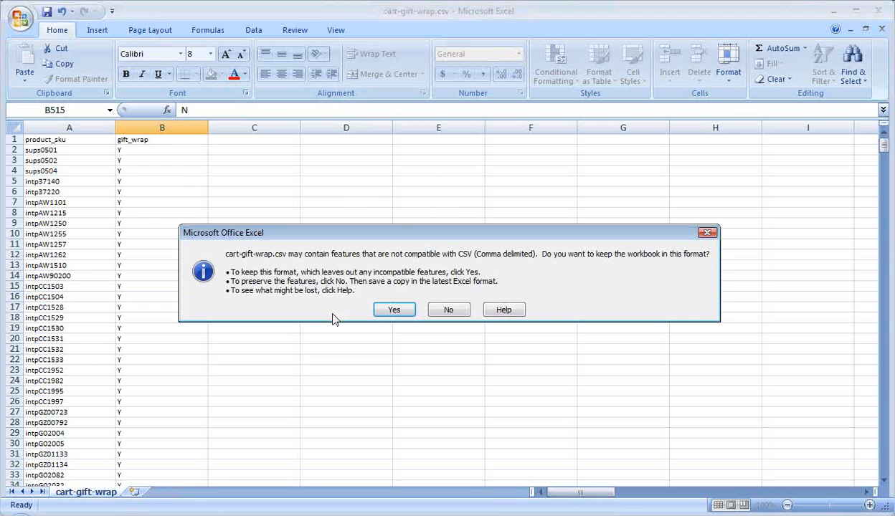
pyautogui.click(394, 310)
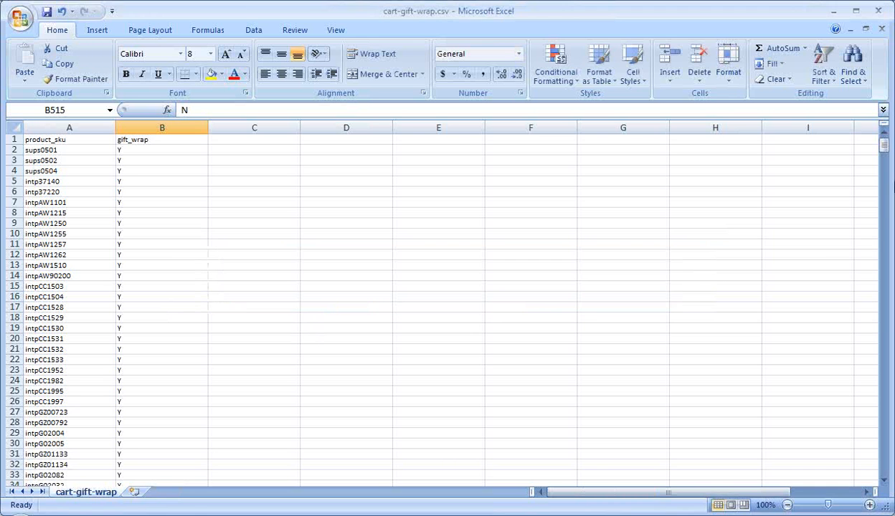
# Switch to the store administration in Firefox and set the CSV upload type to Update Existing Products.
pyautogui.click(834, 12)
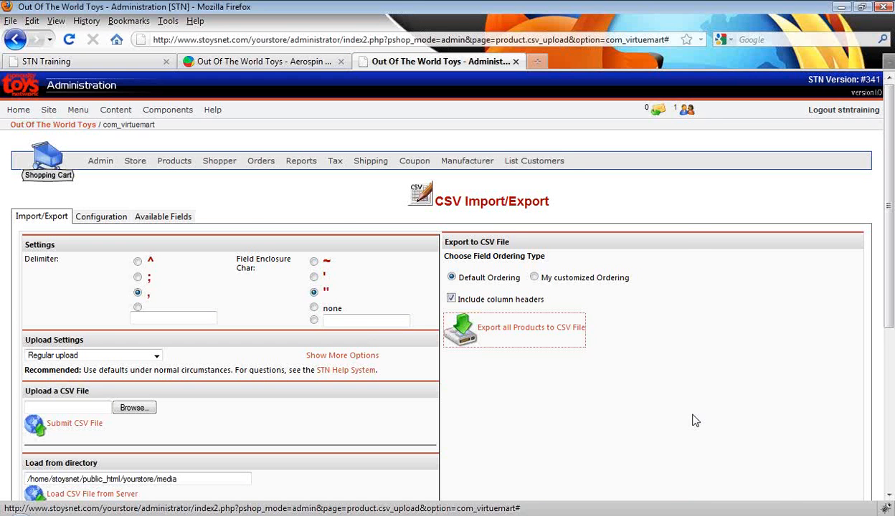
pyautogui.click(347, 200)
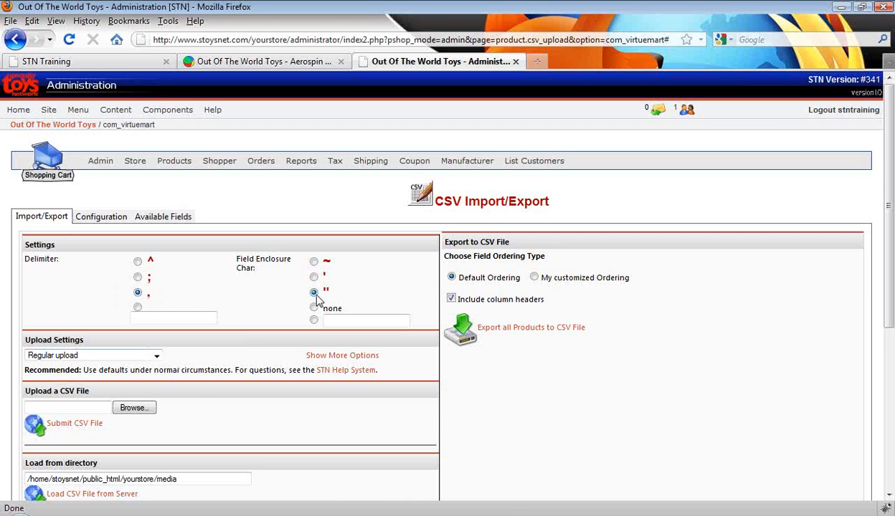
pyautogui.click(156, 355)
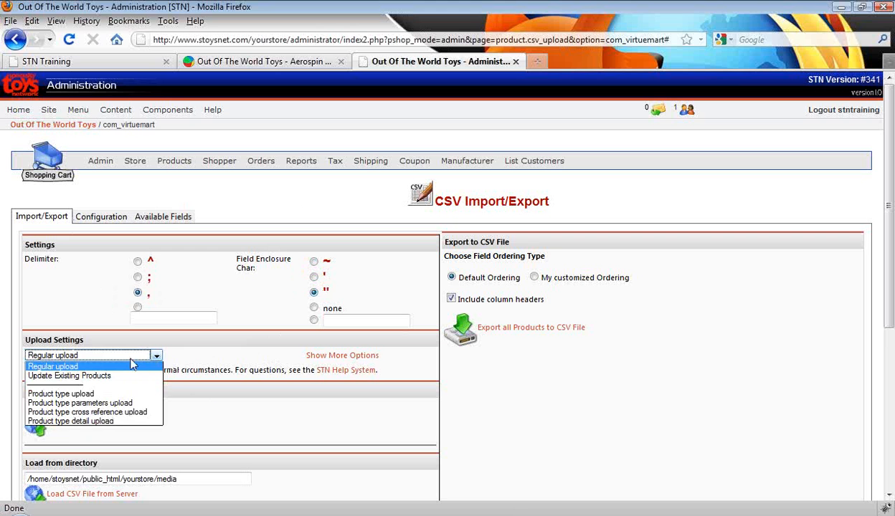
pyautogui.click(82, 375)
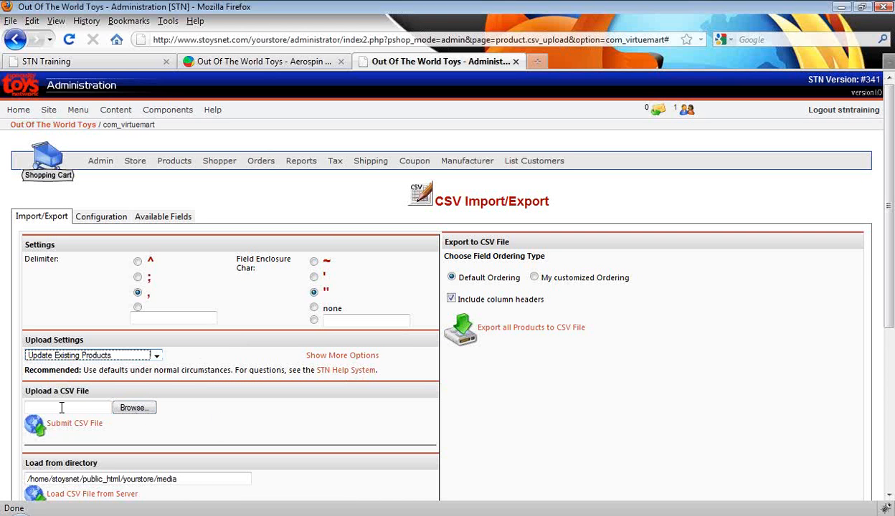
# Browse the Desktop, Video Station and Temp books folders for the CSV file to upload.
pyautogui.click(134, 413)
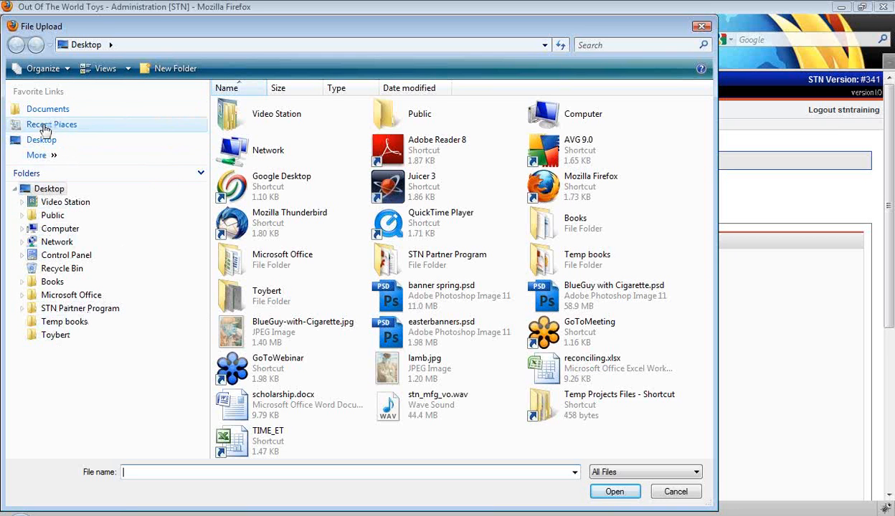
pyautogui.click(43, 188)
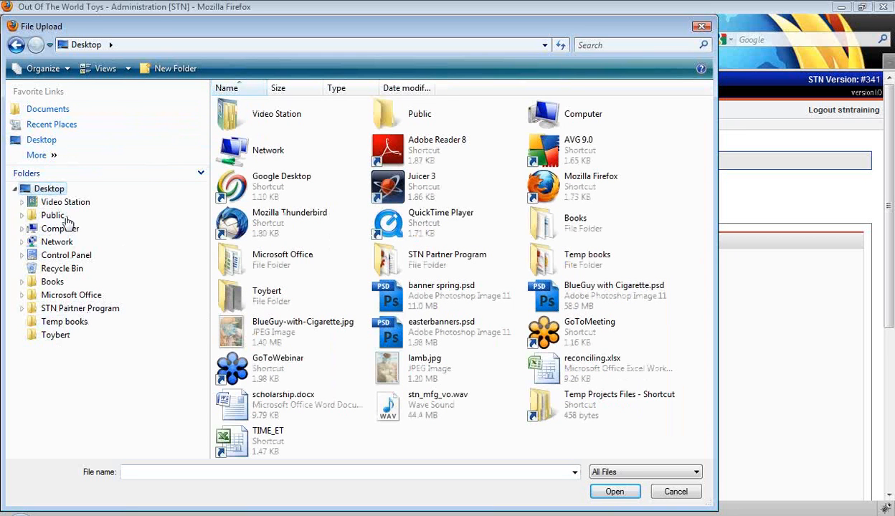
pyautogui.click(68, 204)
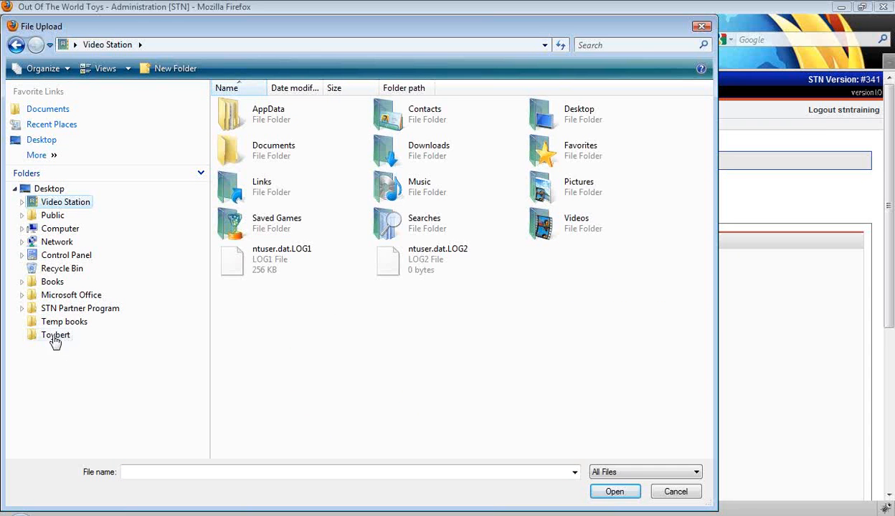
pyautogui.click(58, 324)
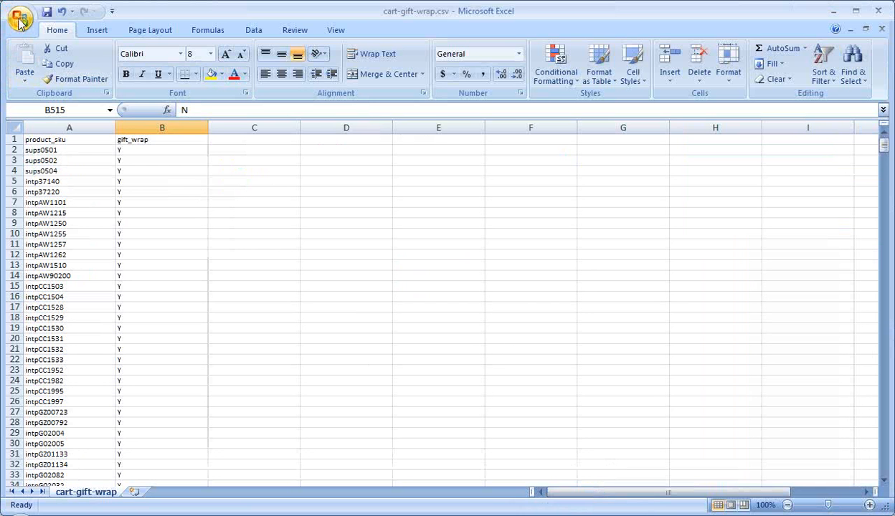
# Switch to Excel and save cart-gift-wrap.csv to the Desktop, keeping the comma-delimited CSV format.
pyautogui.click(19, 20)
pyautogui.click(53, 141)
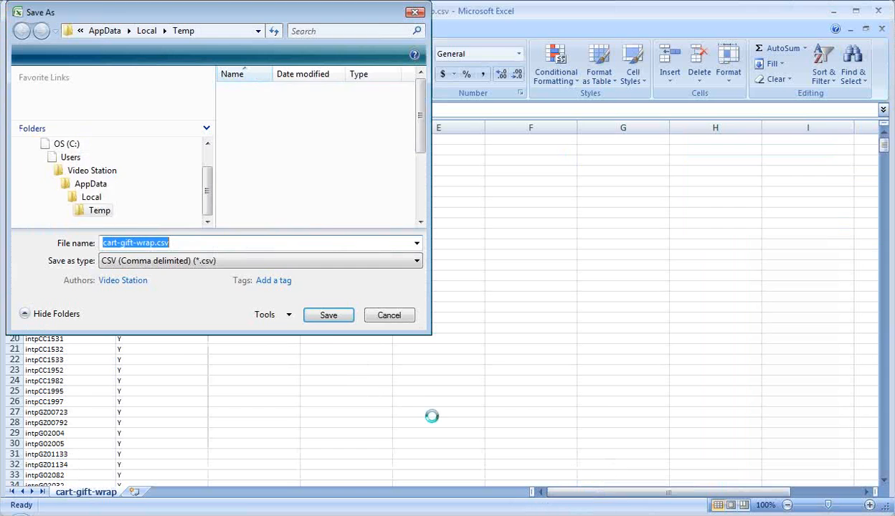
pyautogui.moveTo(206, 170); pyautogui.dragTo(209, 149)
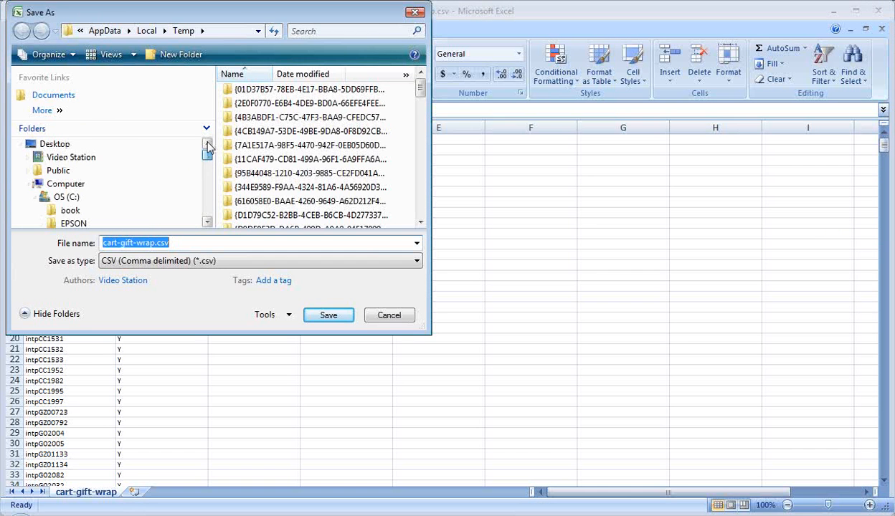
pyautogui.click(51, 145)
pyautogui.click(340, 322)
pyautogui.click(390, 312)
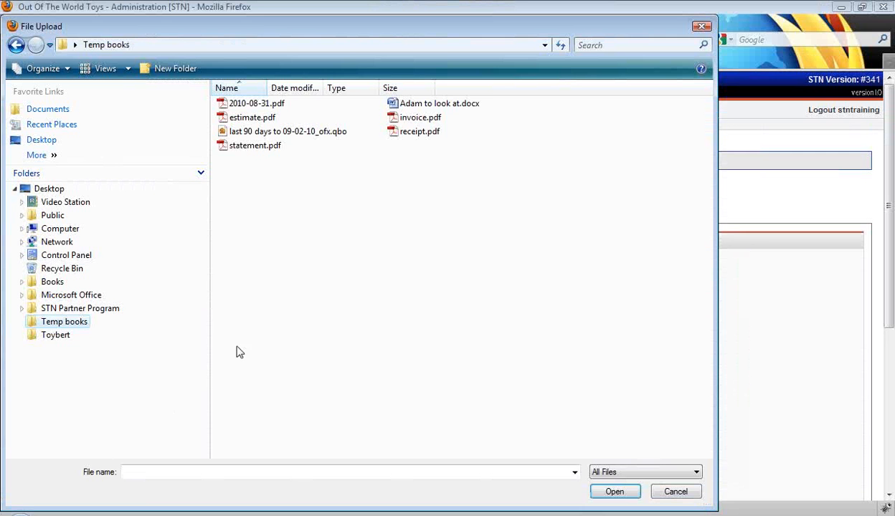
# Back in Firefox, choose cart-gift-wrap.csv from the Desktop, submit it and continue the upload past the preview.
pyautogui.click(49, 189)
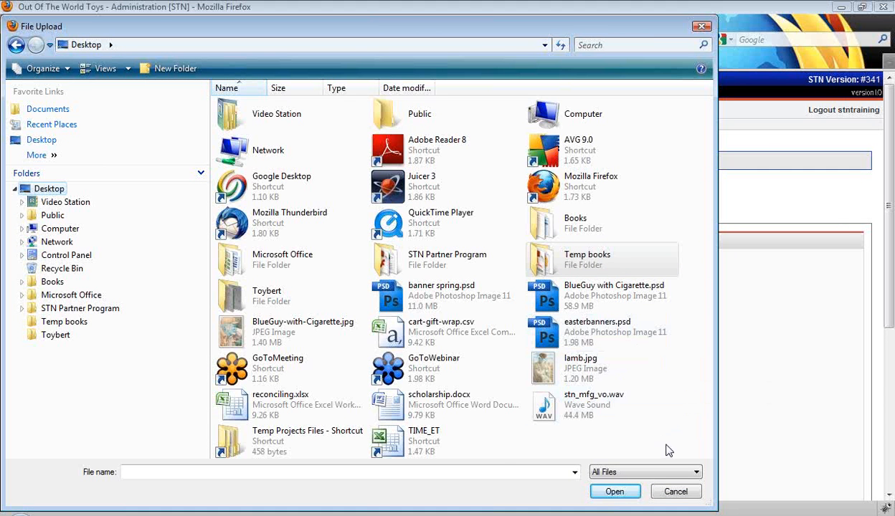
pyautogui.click(395, 337)
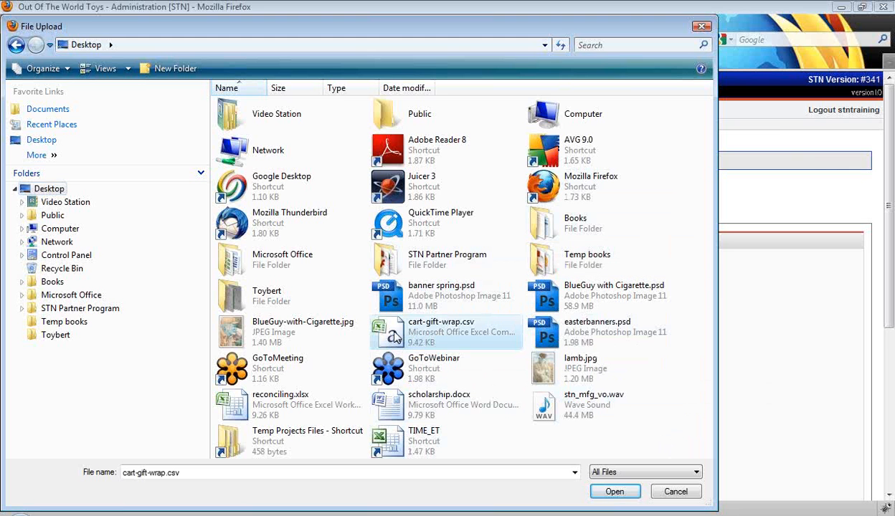
pyautogui.click(613, 490)
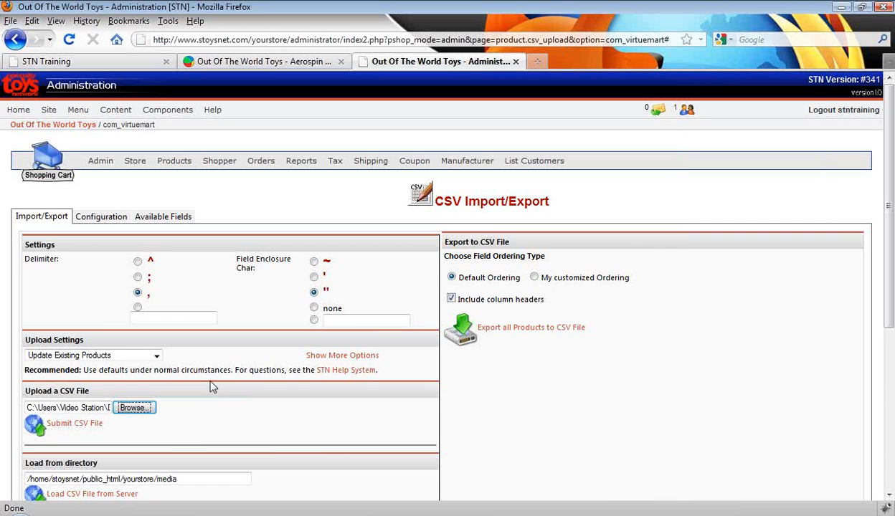
pyautogui.click(74, 426)
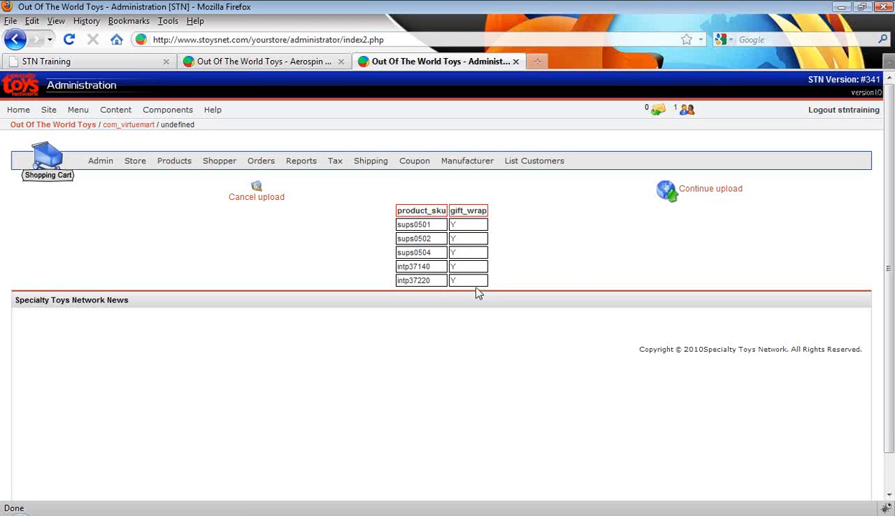
pyautogui.click(729, 191)
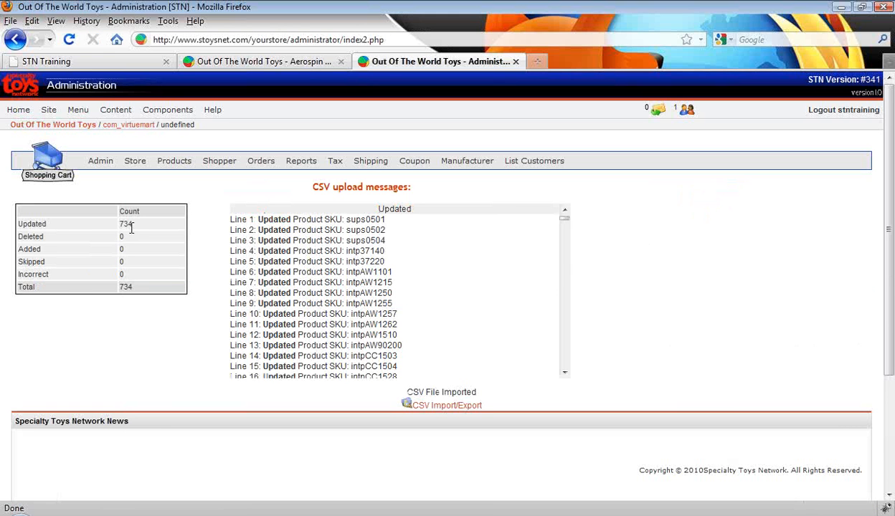
# Check the updated product count in the upload results and return to the CSV Import/Export page.
pyautogui.moveTo(133, 229); pyautogui.dragTo(41, 223)
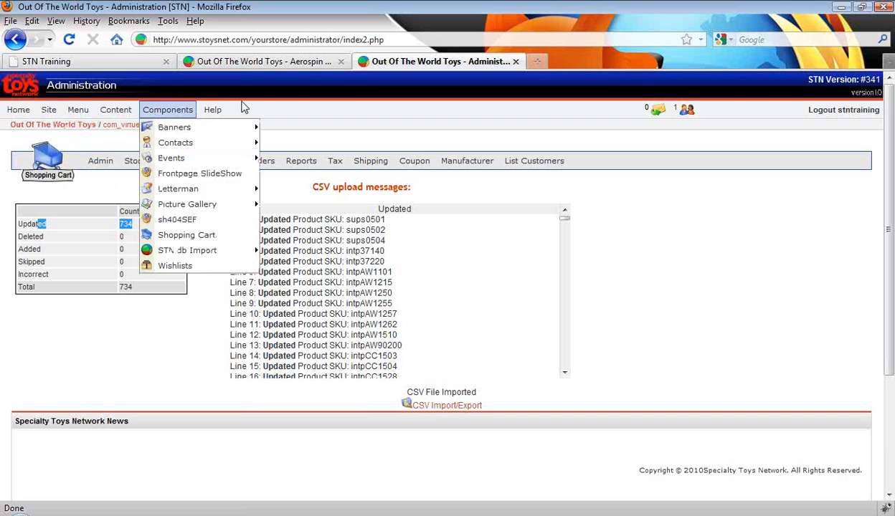
pyautogui.moveTo(170, 163)
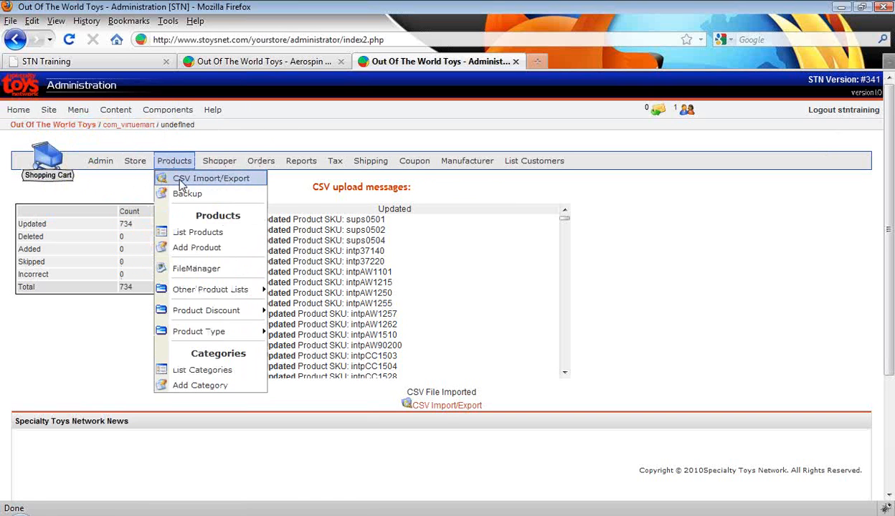
pyautogui.click(178, 180)
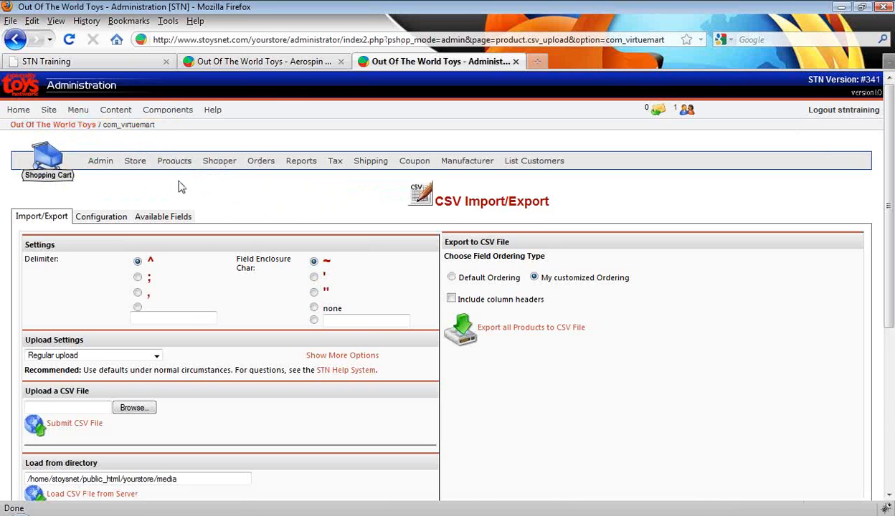
# Look over the Aerospin Yo-Yo product page in the storefront.
pyautogui.click(285, 67)
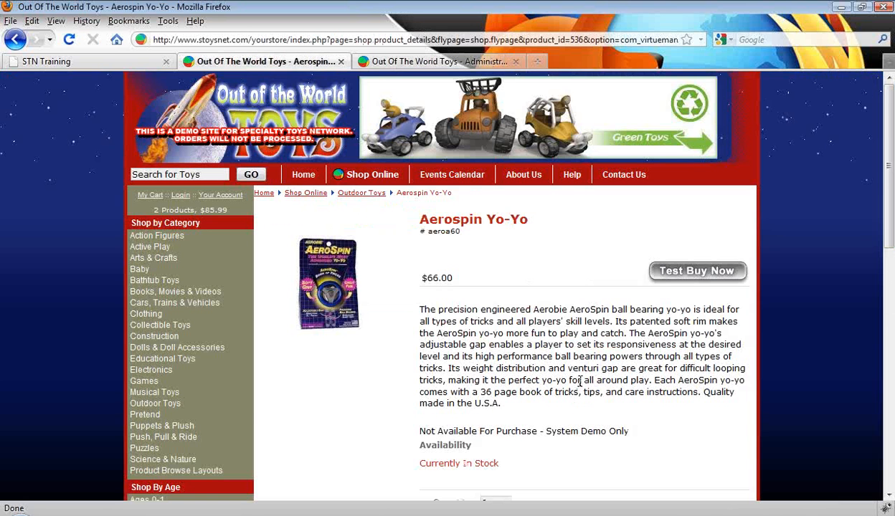
pyautogui.scroll(-2, 570, 380)
pyautogui.scroll(-1, 581, 387)
pyautogui.scroll(3, 502, 380)
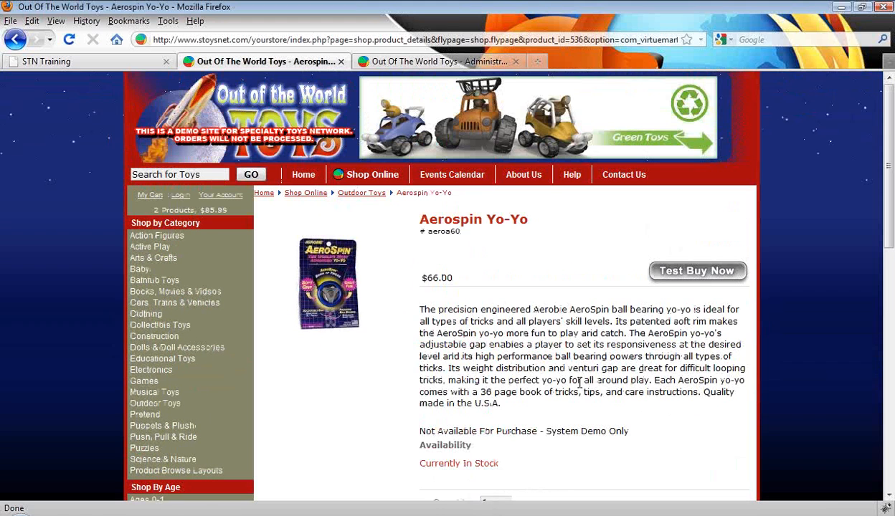